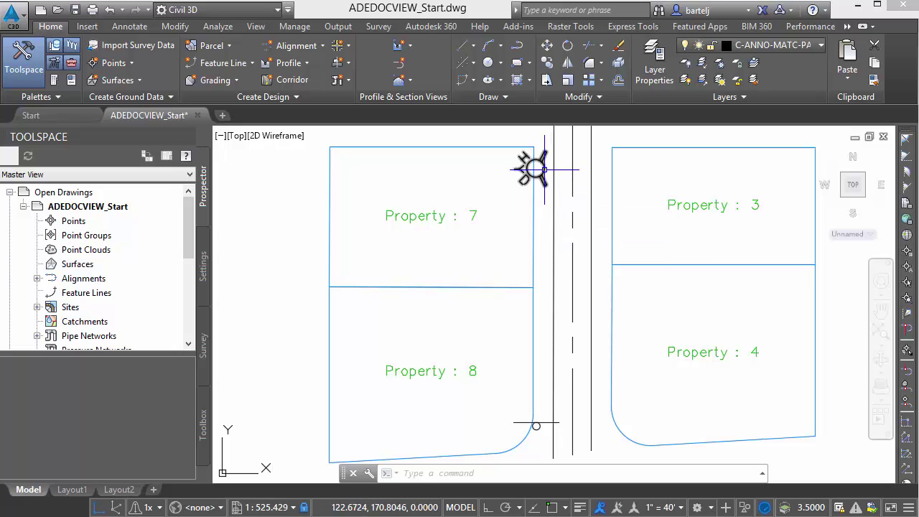
Look over the drawing and the image and text files in the Content folder that relate to its objects
mouse_move(533, 170)
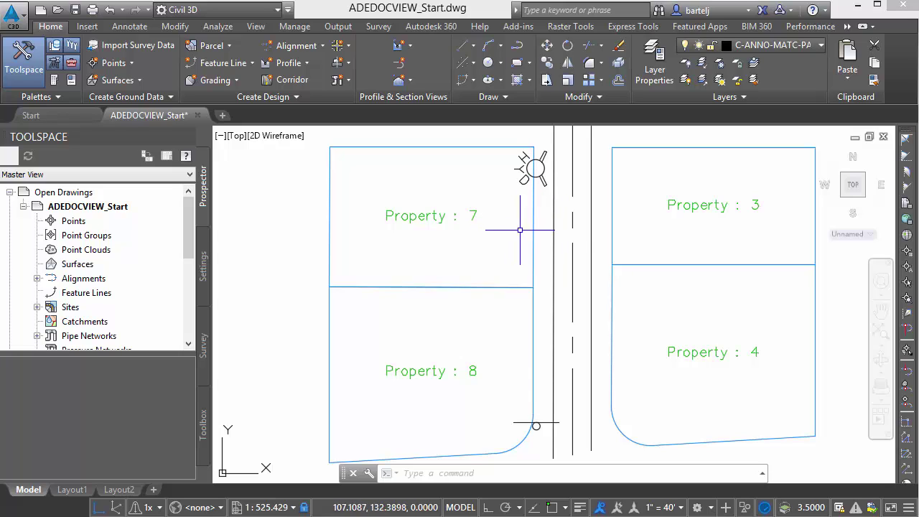
mouse_move(569, 243)
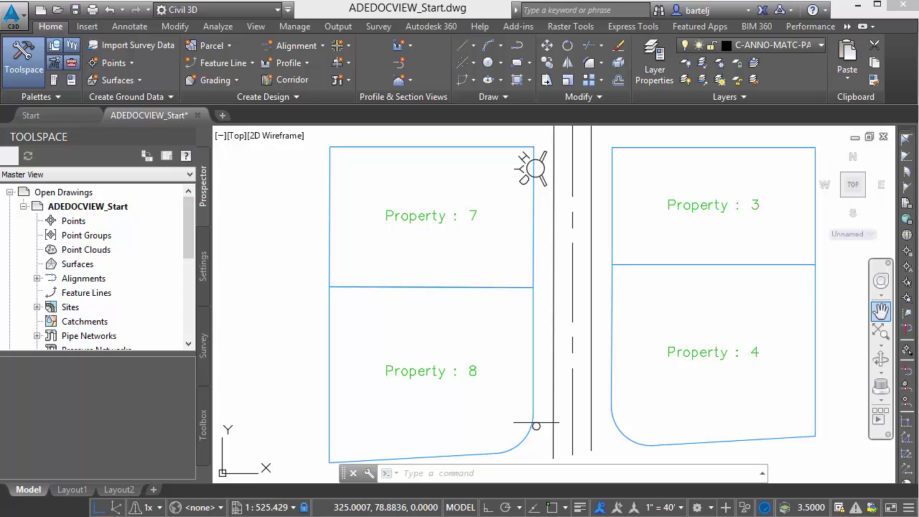
left_click_drag(918, 72, 740, 60)
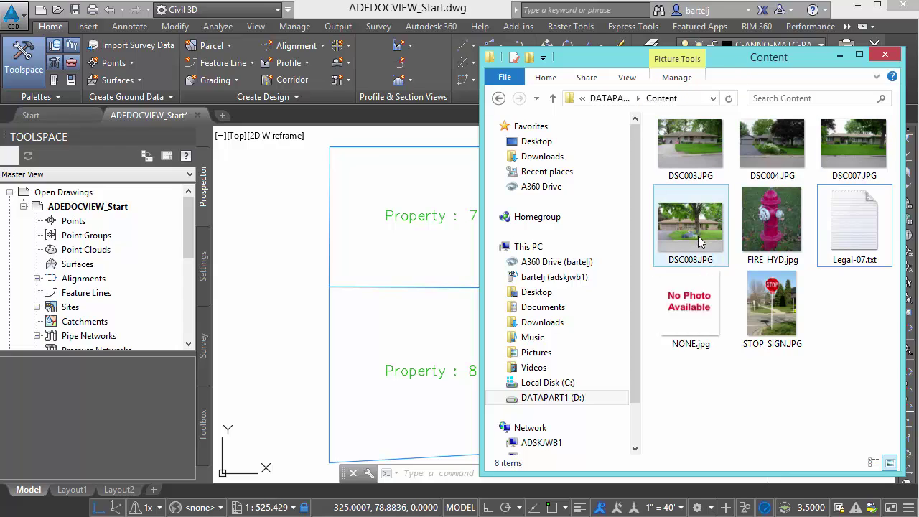
mouse_move(700, 242)
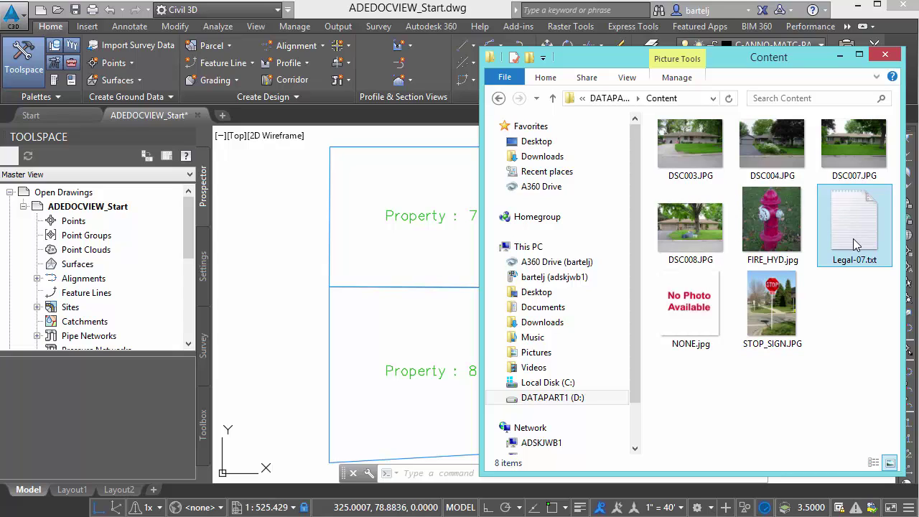
mouse_move(685, 323)
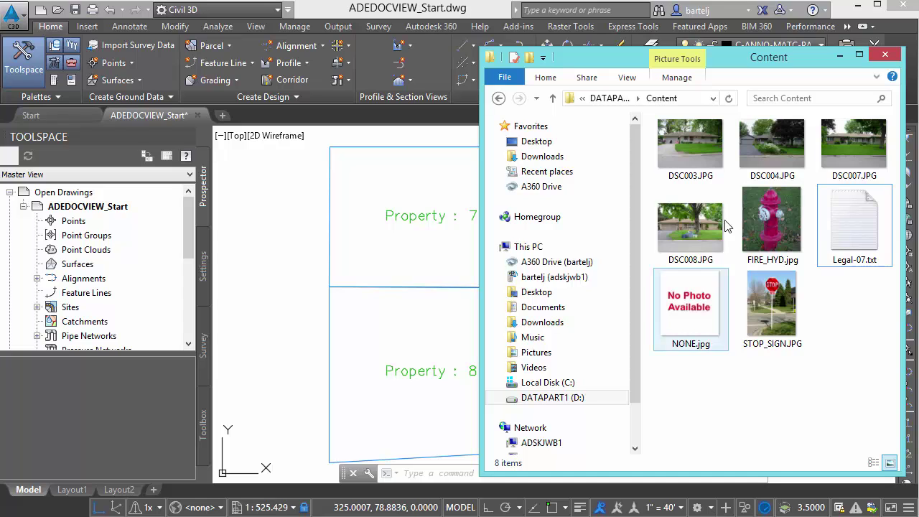
left_click_drag(726, 60, 918, 60)
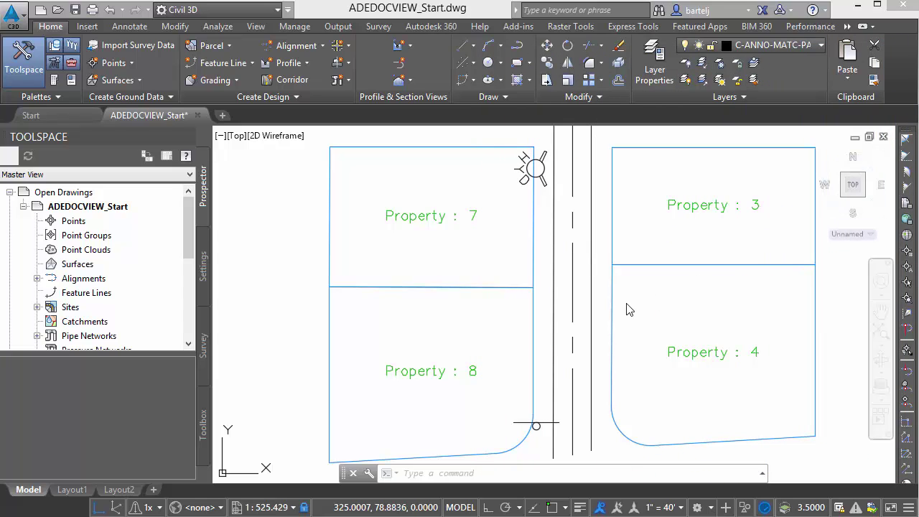
Run ADEDEFDATA and start a new object data table named Content
left_click(484, 473)
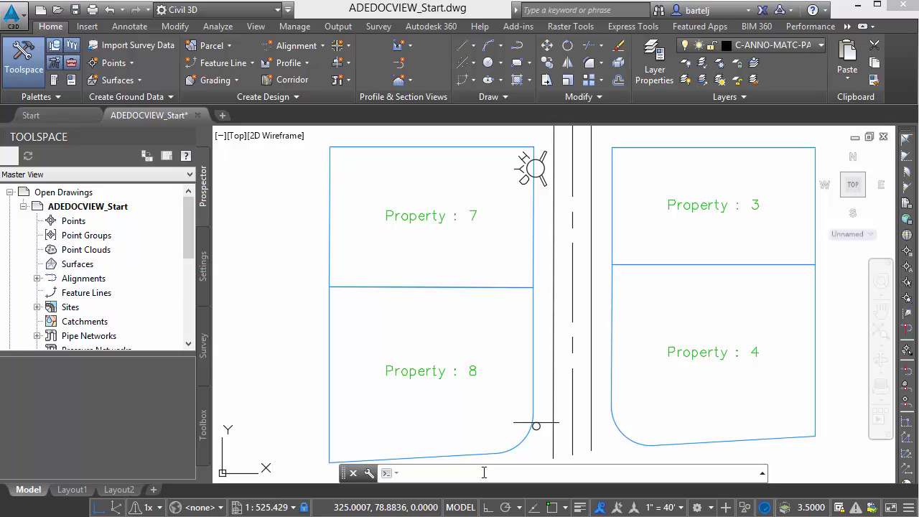
type("ADe")
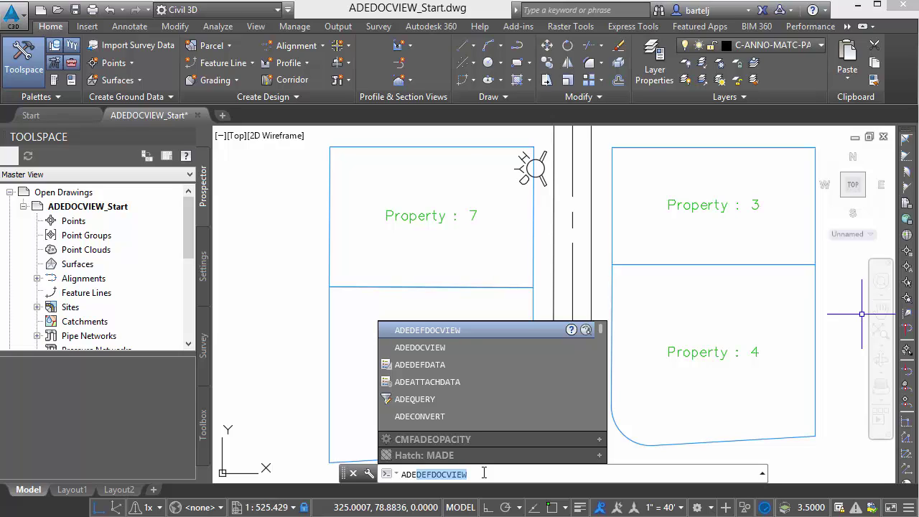
type("D")
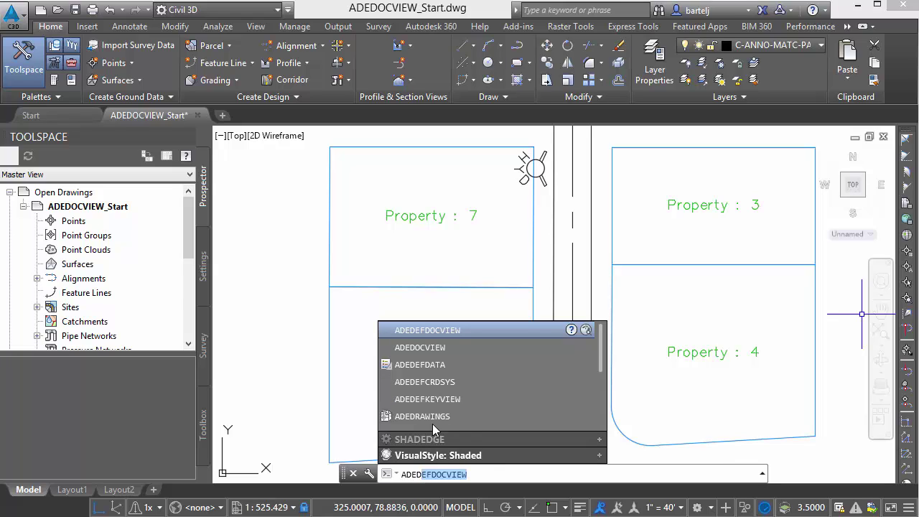
left_click(422, 365)
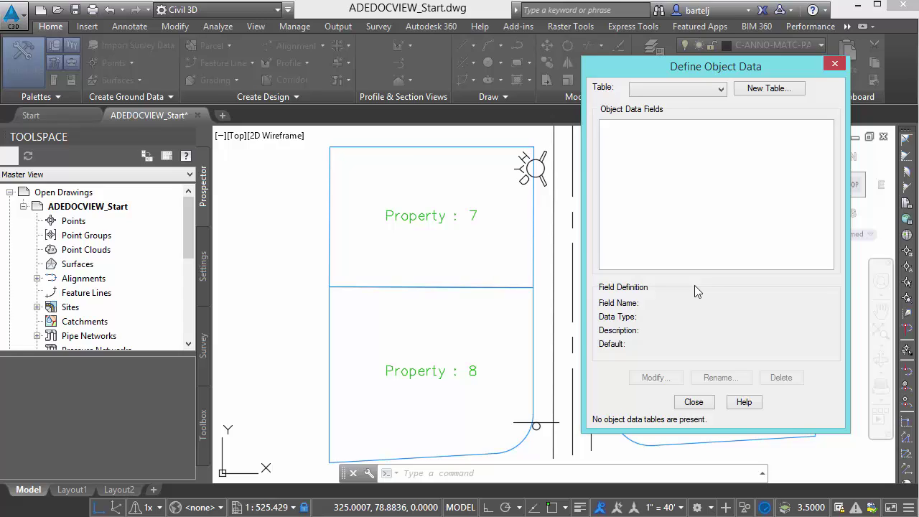
left_click(768, 89)
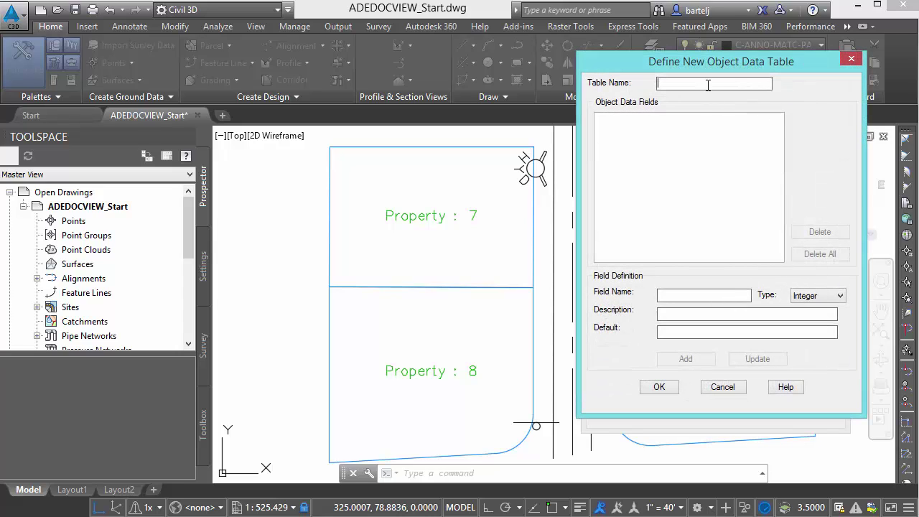
type("Content")
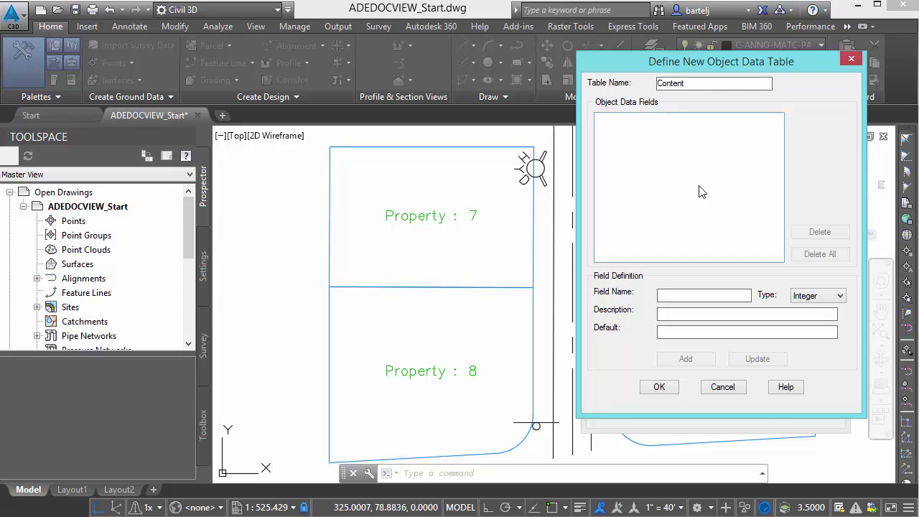
Add a Character field named Photo with default None to the Content table, and save the table definition
left_click(674, 295)
type("Photo")
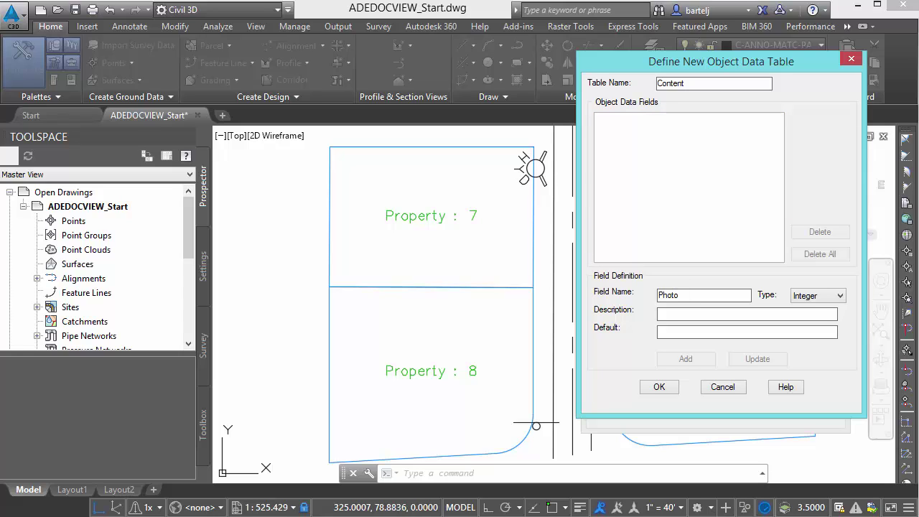
left_click(841, 298)
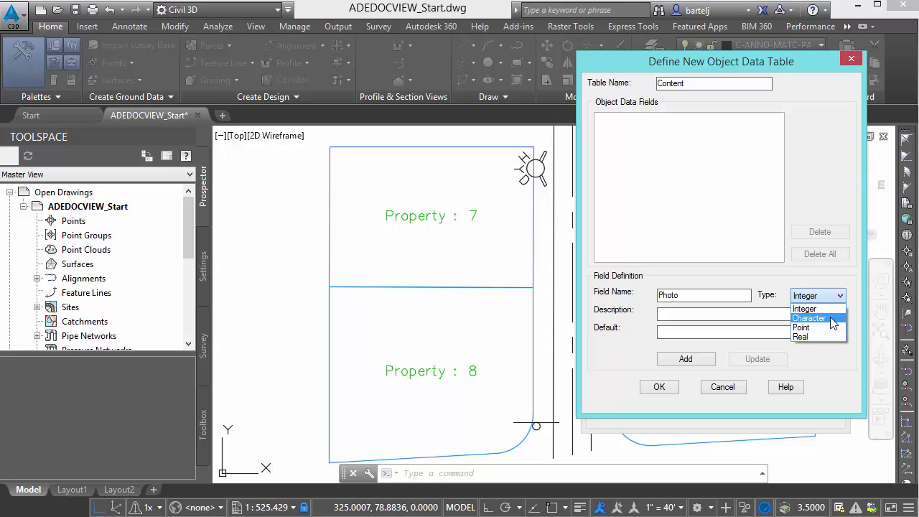
left_click(811, 318)
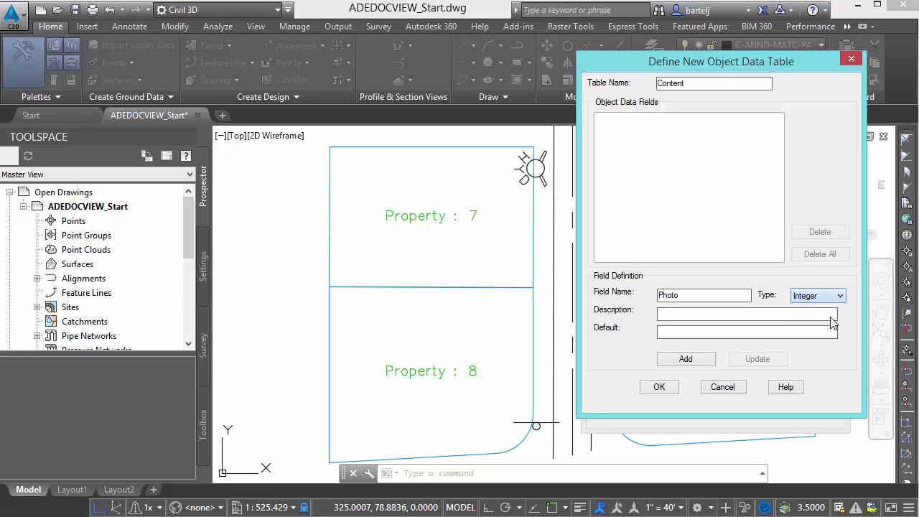
left_click(683, 331)
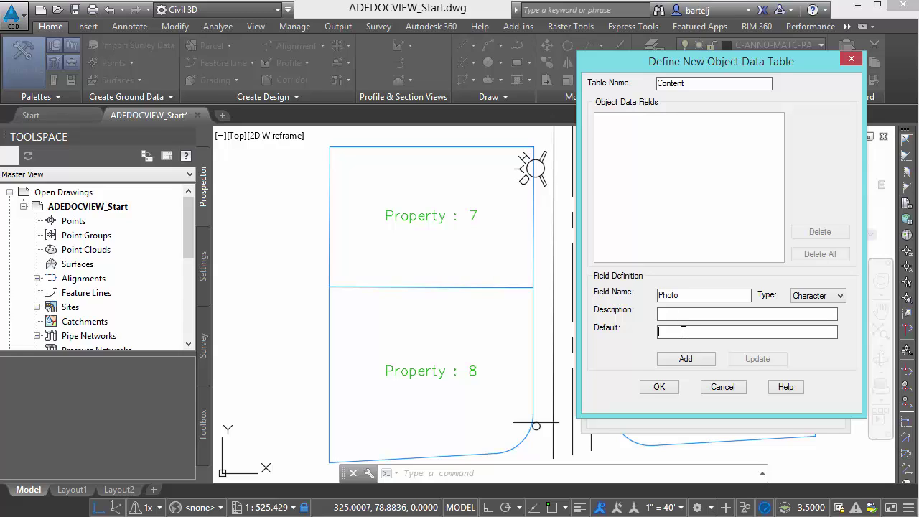
type("None")
left_click(687, 359)
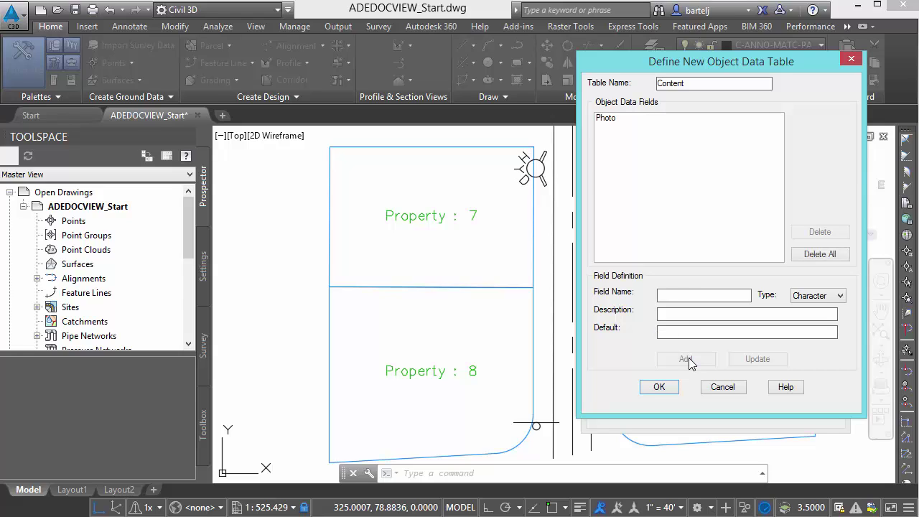
left_click(659, 387)
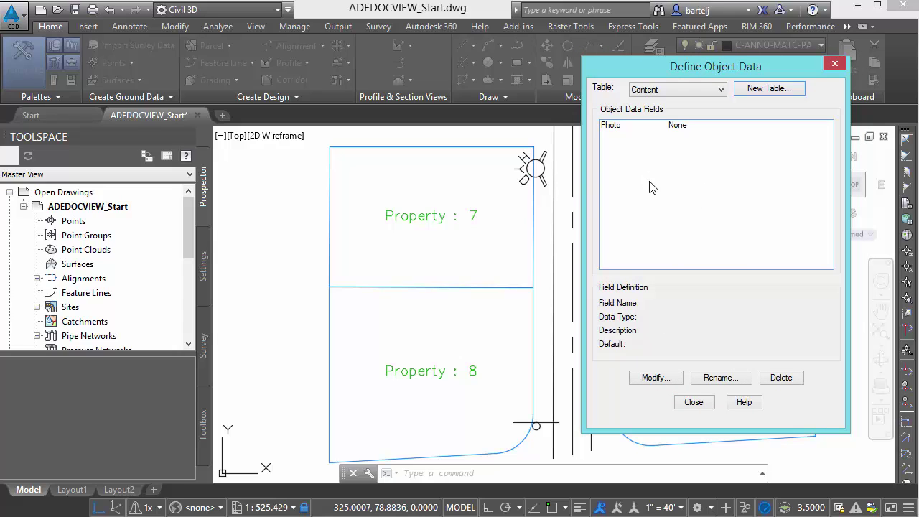
left_click(693, 401)
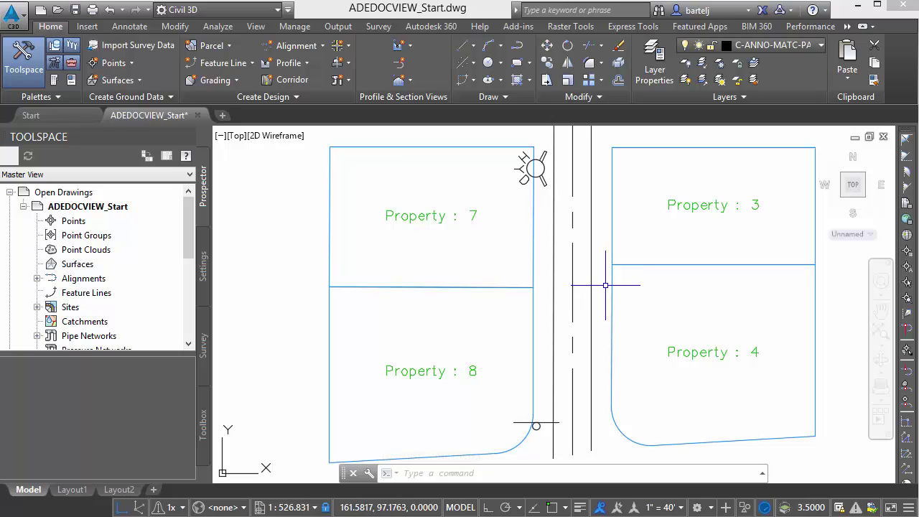
Use ADEATTACHDATA to attach the Content table's Photo field with value None to the hydrant, the sign and parcels 7, 8, 3 and 4
type("ADE")
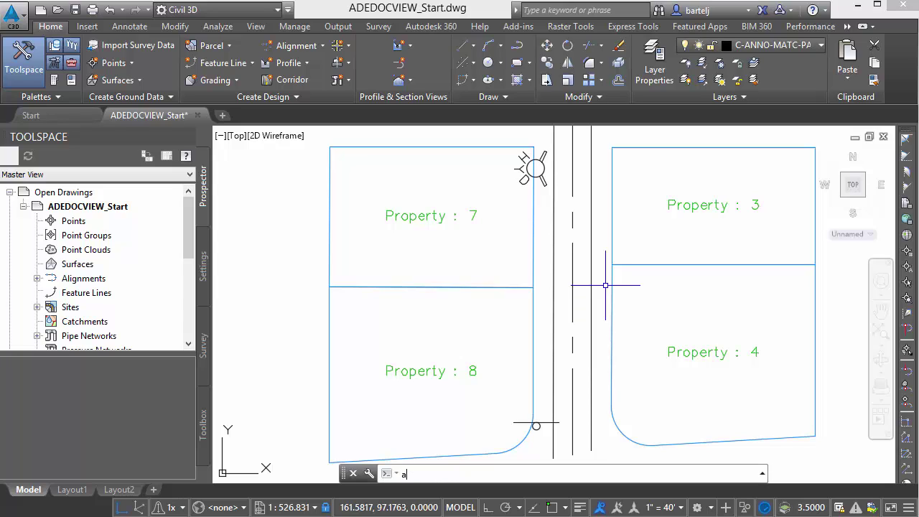
type("AT")
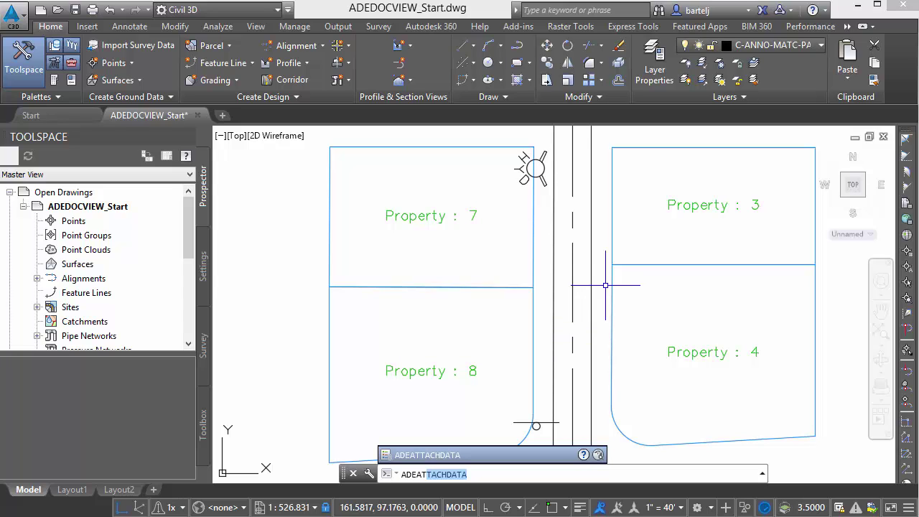
left_click(460, 455)
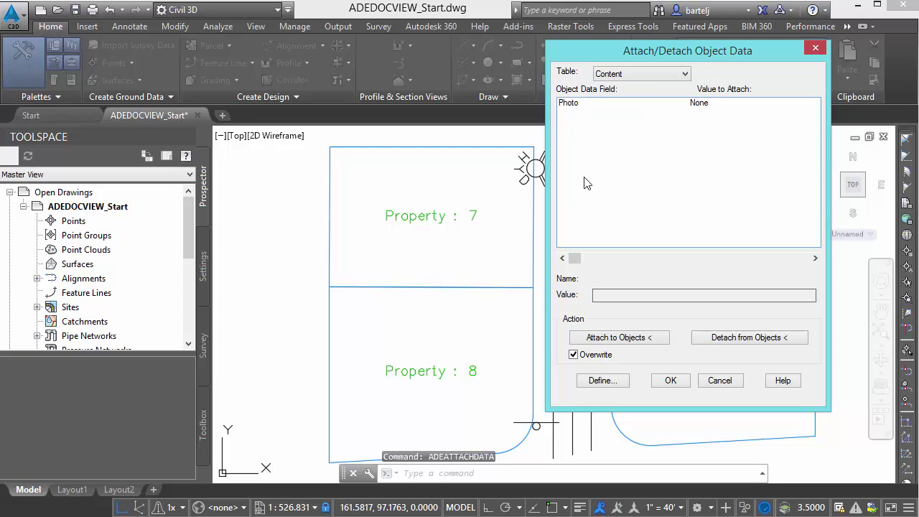
left_click(575, 104)
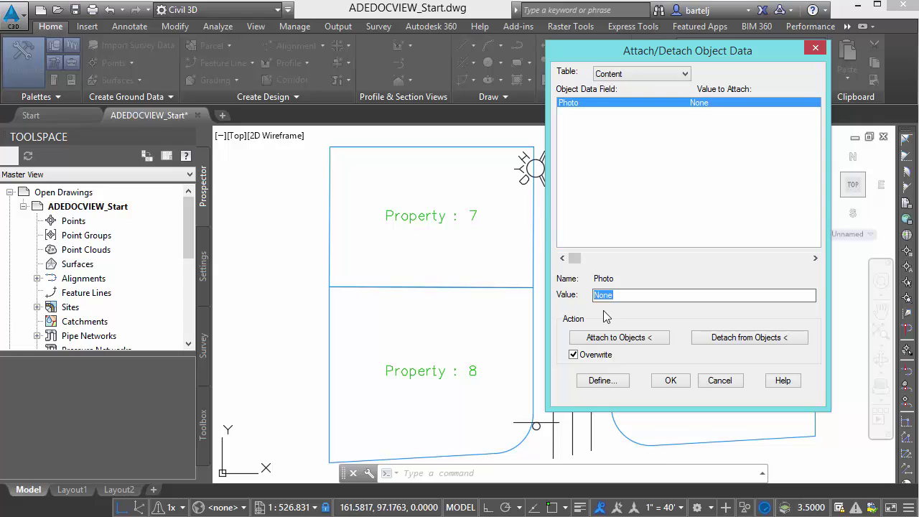
left_click(633, 337)
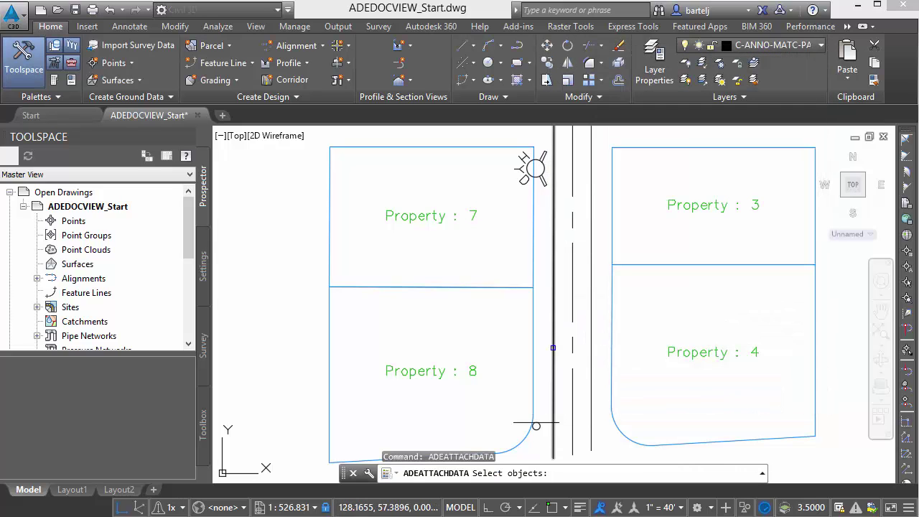
left_click(541, 180)
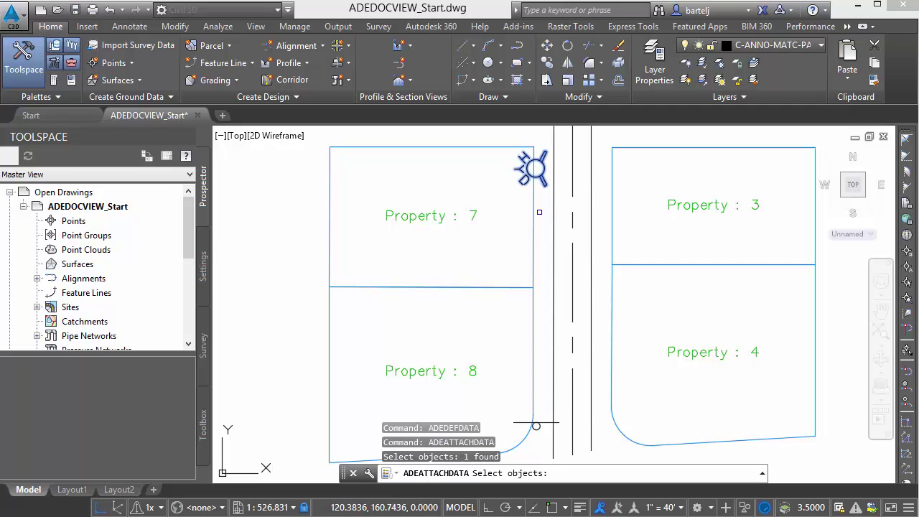
left_click(533, 387)
left_click(460, 216)
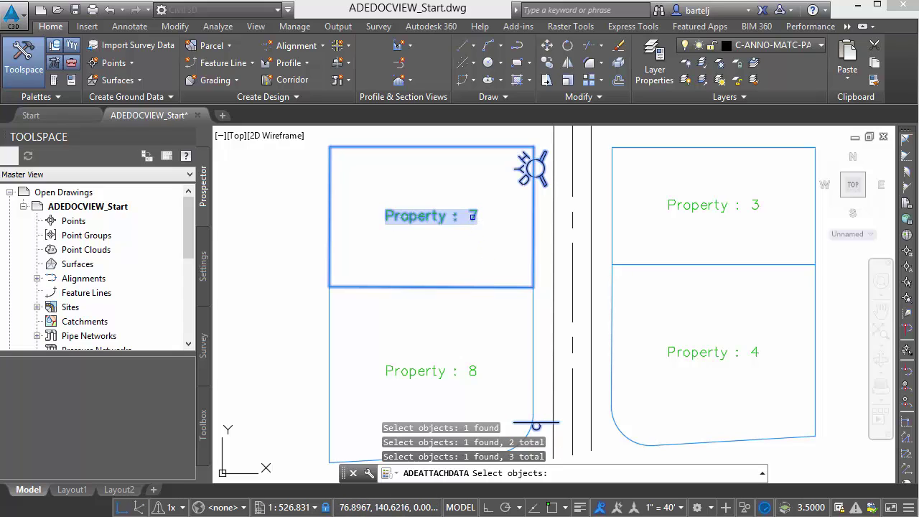
left_click(470, 370)
left_click(720, 206)
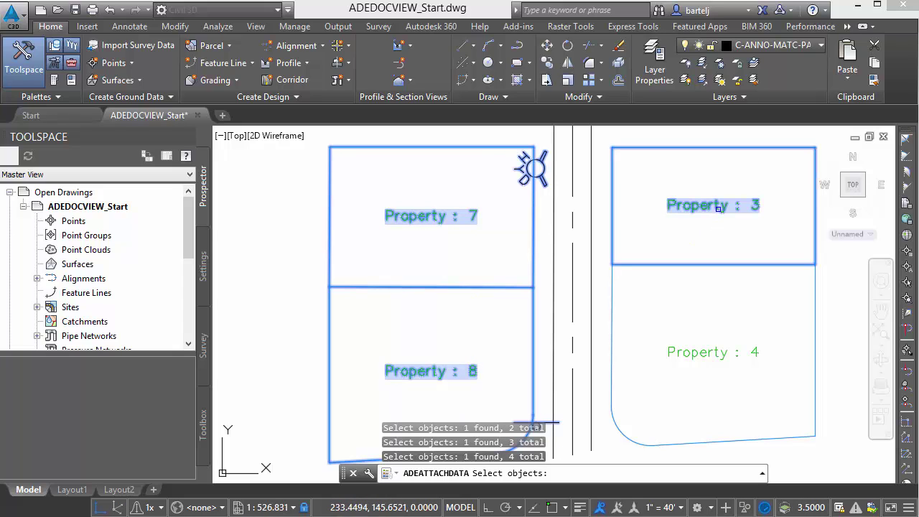
left_click(725, 352)
left_click(726, 352)
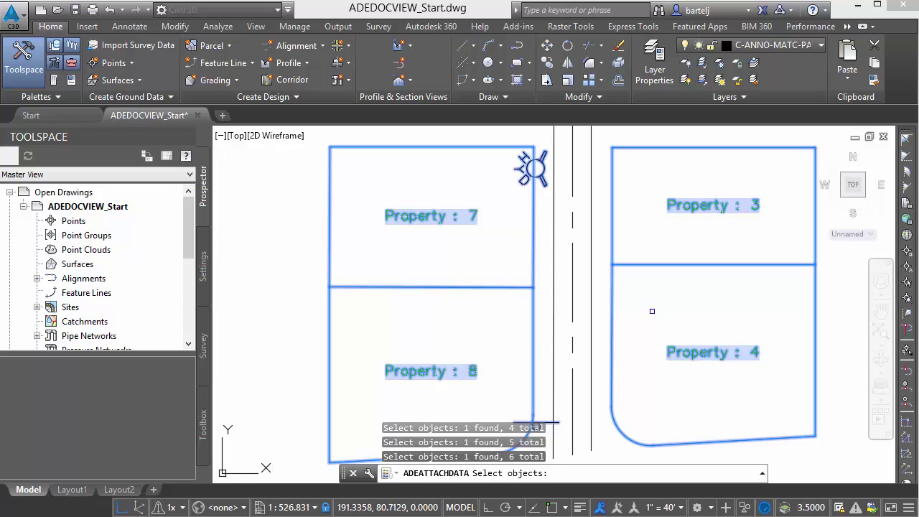
key("Return")
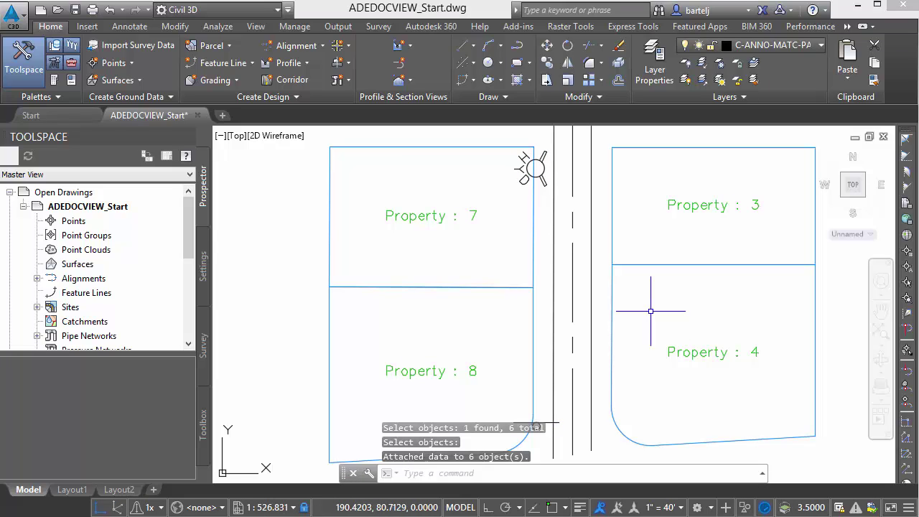
Check the Photo object data value in the hydrant's properties
left_click(532, 169)
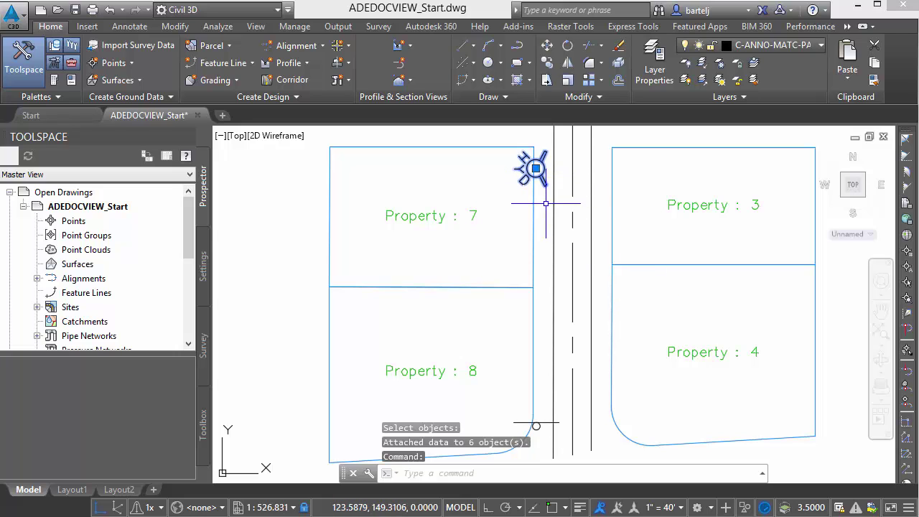
right_click(481, 181)
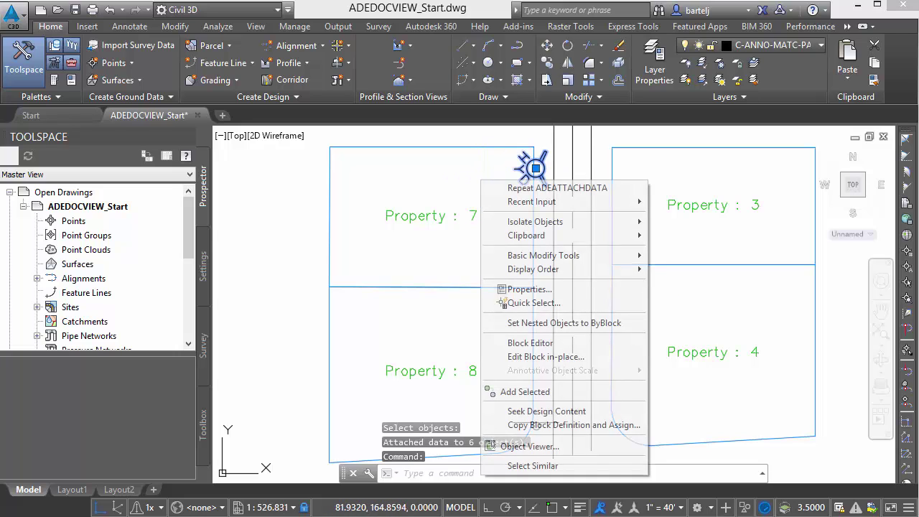
left_click(528, 288)
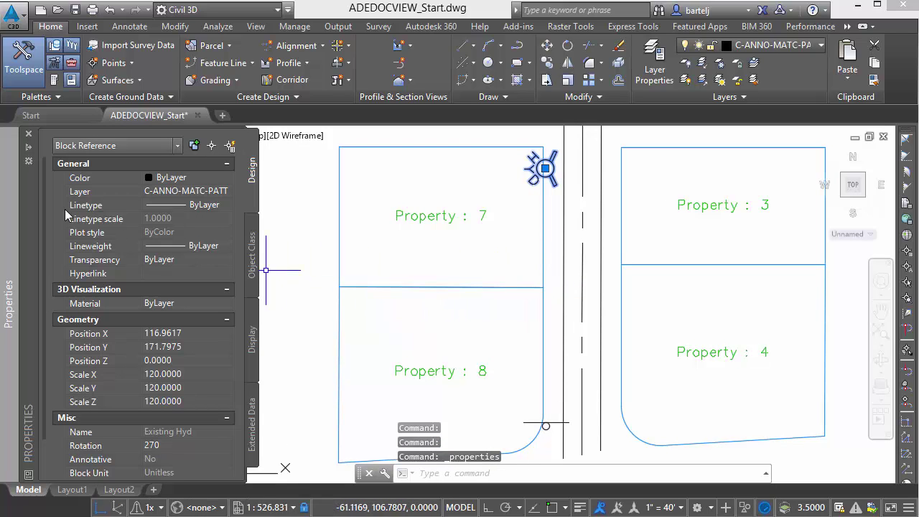
scroll(45, 265, "down", 3)
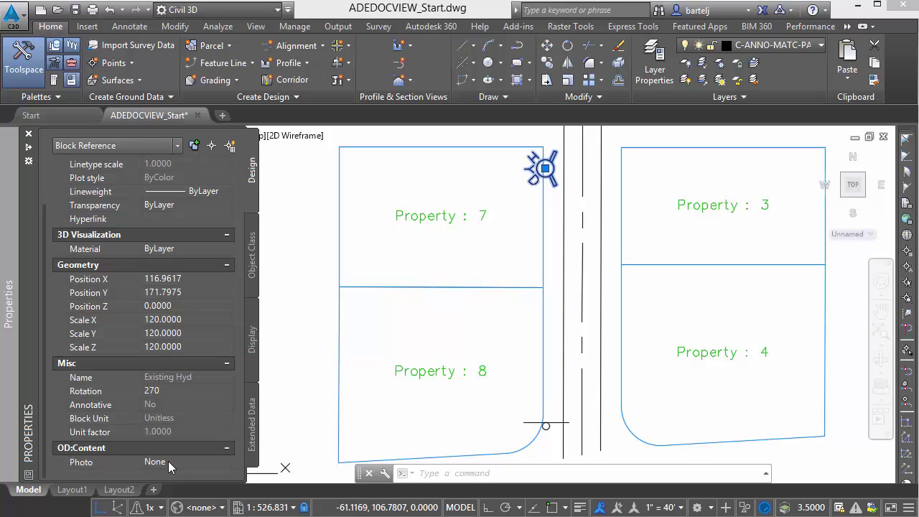
left_click(294, 357)
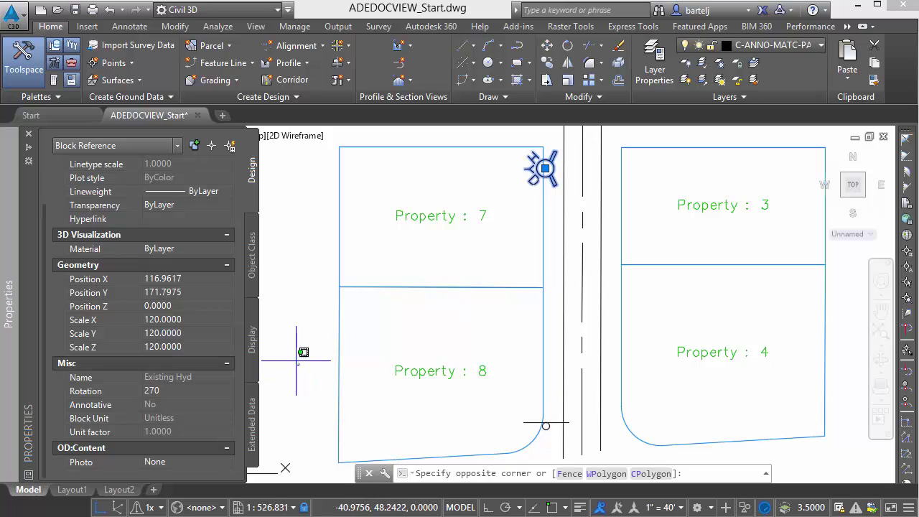
left_click(291, 352)
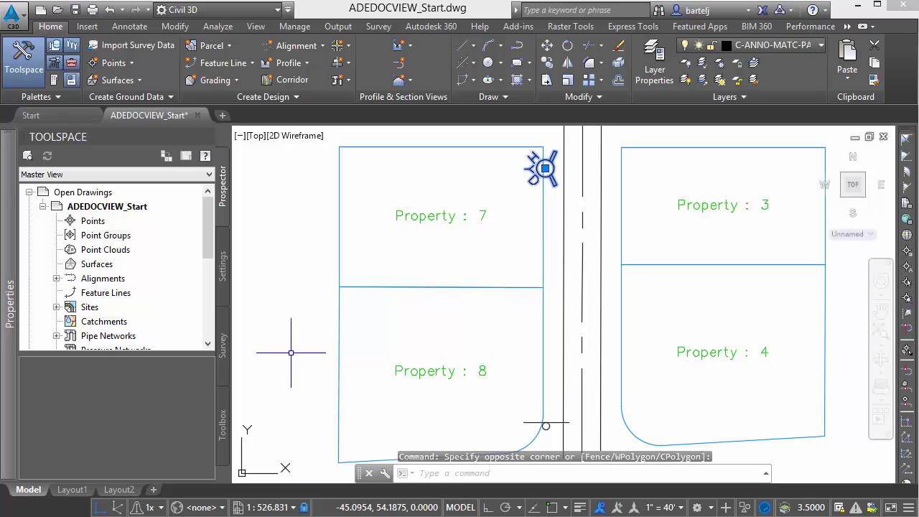
Name the new document view definition ViewPhoto and set its expression to the Photo field of the Content object data table
key("Escape")
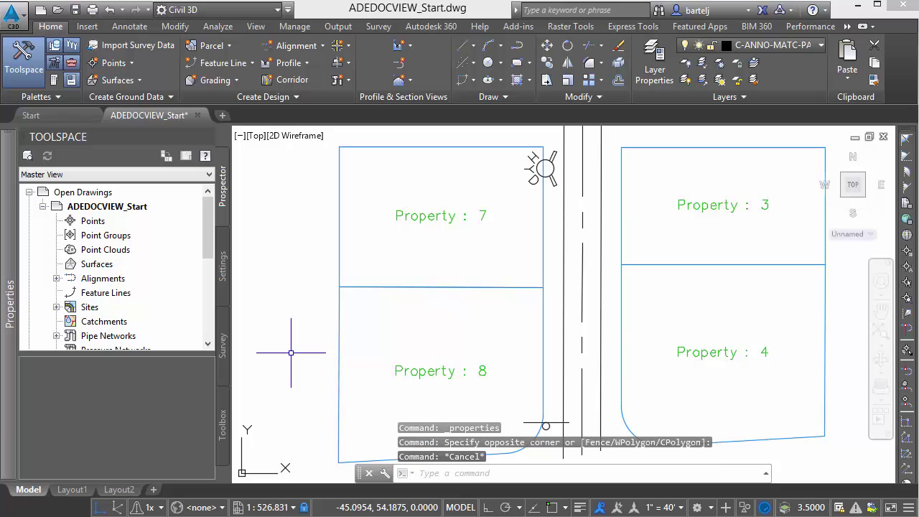
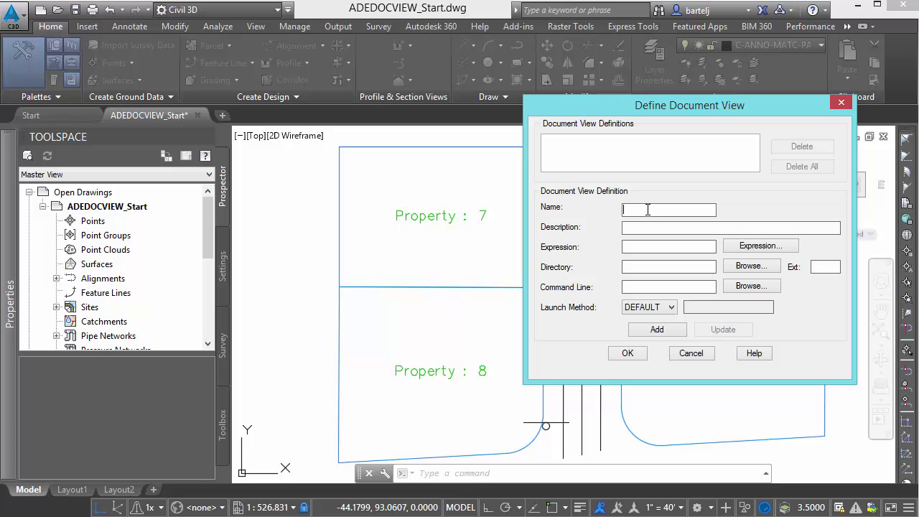
type("View")
type("Pro")
type("to")
left_click(754, 246)
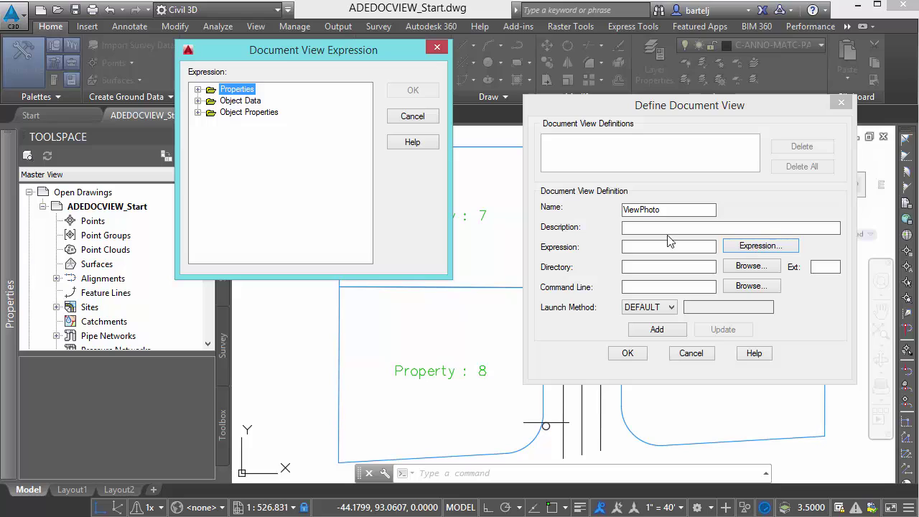
left_click(197, 101)
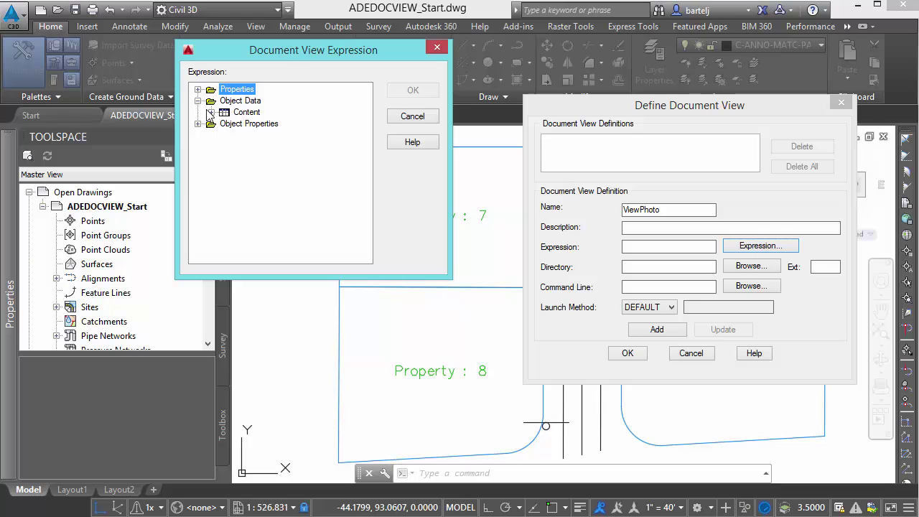
left_click(210, 112)
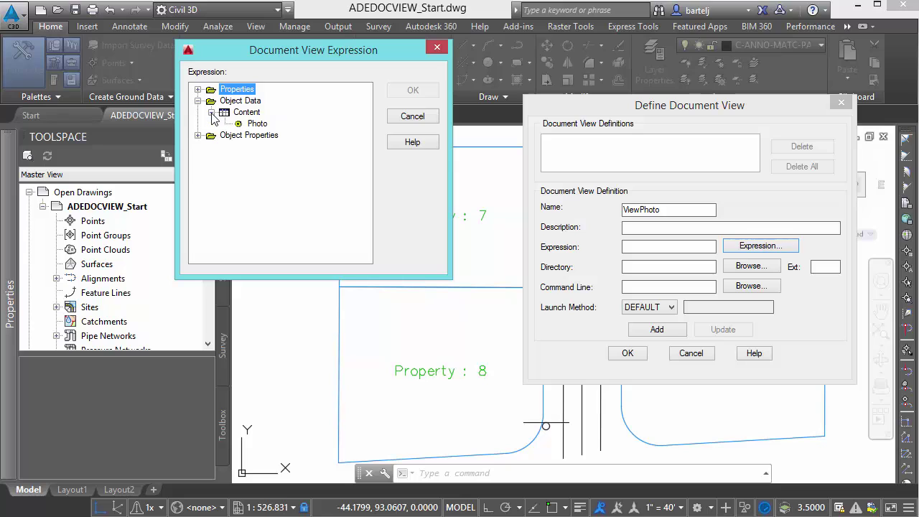
left_click(258, 124)
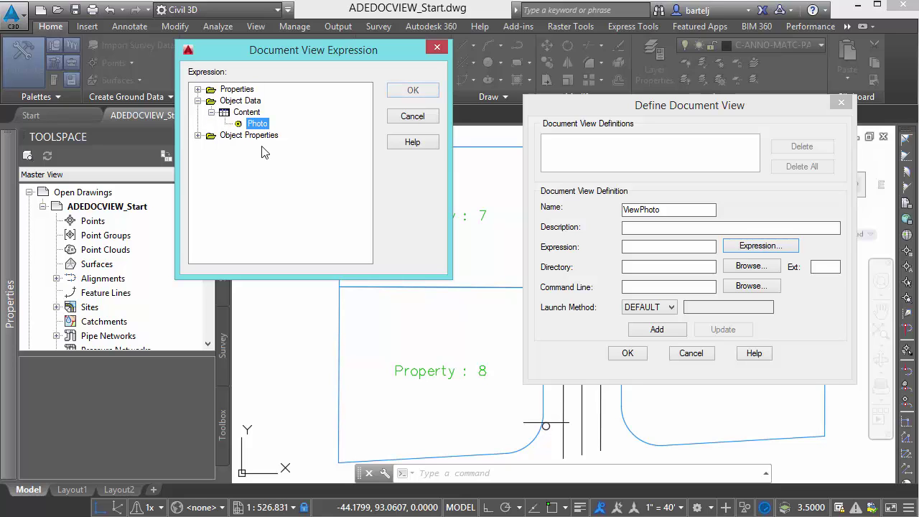
left_click(406, 94)
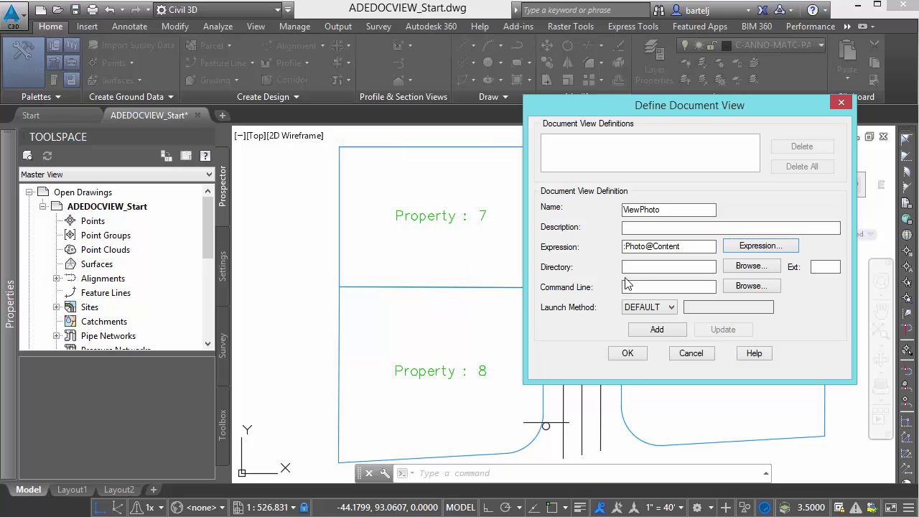
Set the document view's directory to D:\Content\ and its file extension to jpg
left_click(750, 265)
left_click(700, 311)
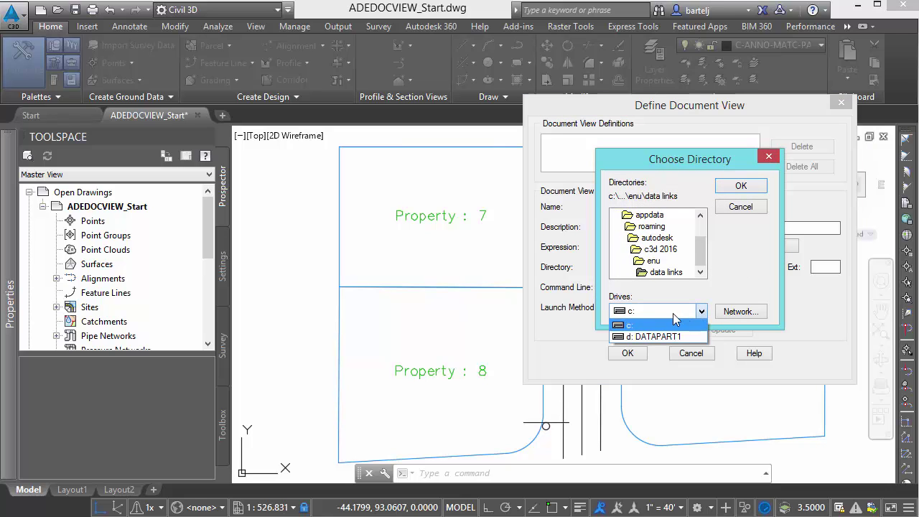
left_click(657, 336)
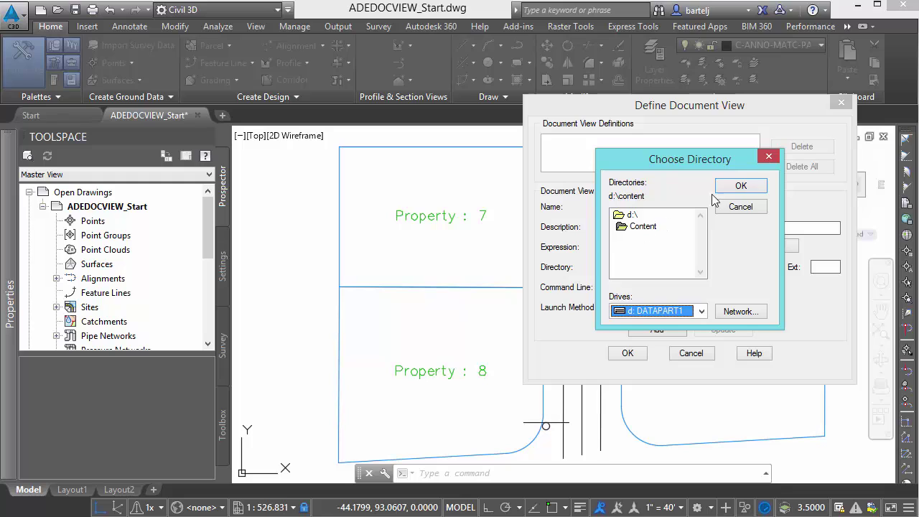
left_click(732, 184)
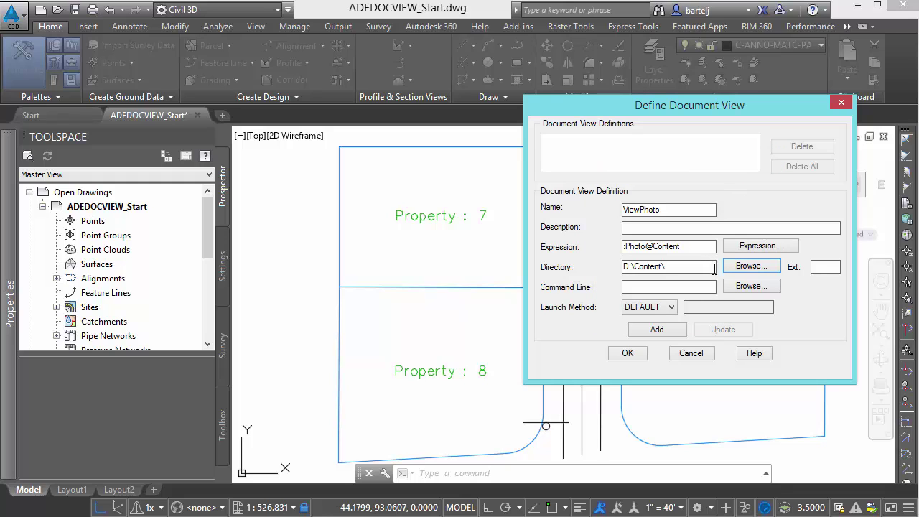
left_click(823, 266)
type("jpg")
Copy the Internet Explorer executable path from the target in its shortcut properties, leaving the shortcut unchanged
right_click(95, 514)
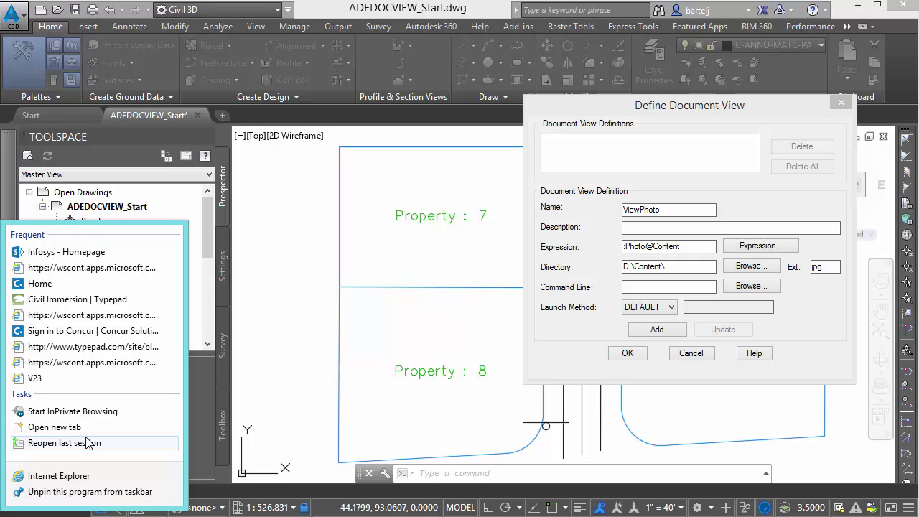
right_click(78, 477)
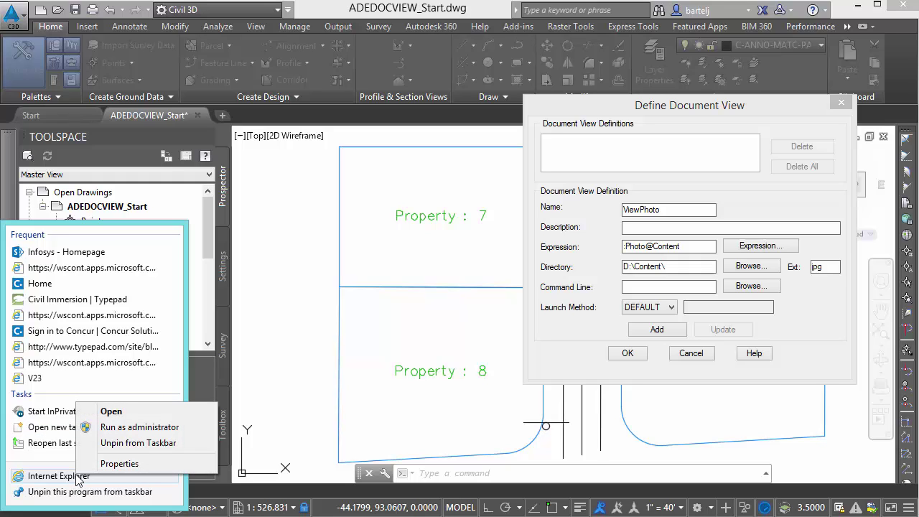
left_click(119, 464)
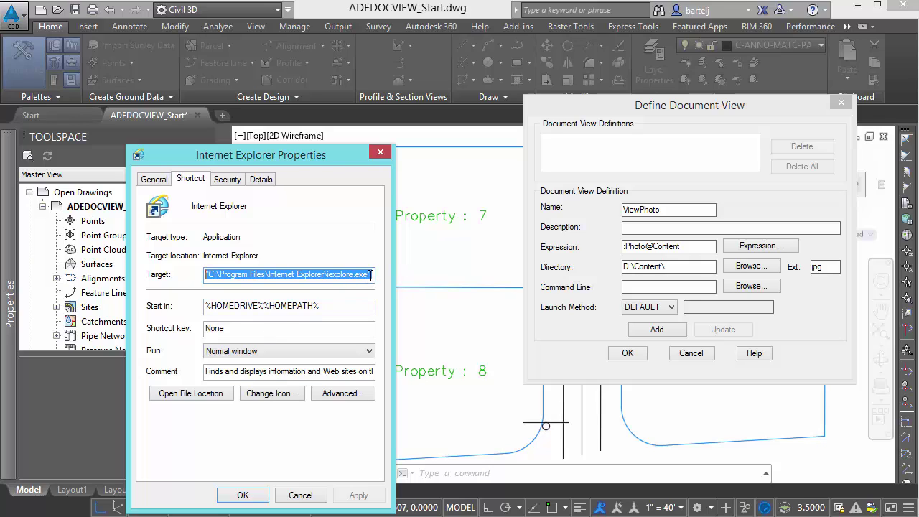
left_click_drag(370, 276, 207, 275)
right_click(222, 274)
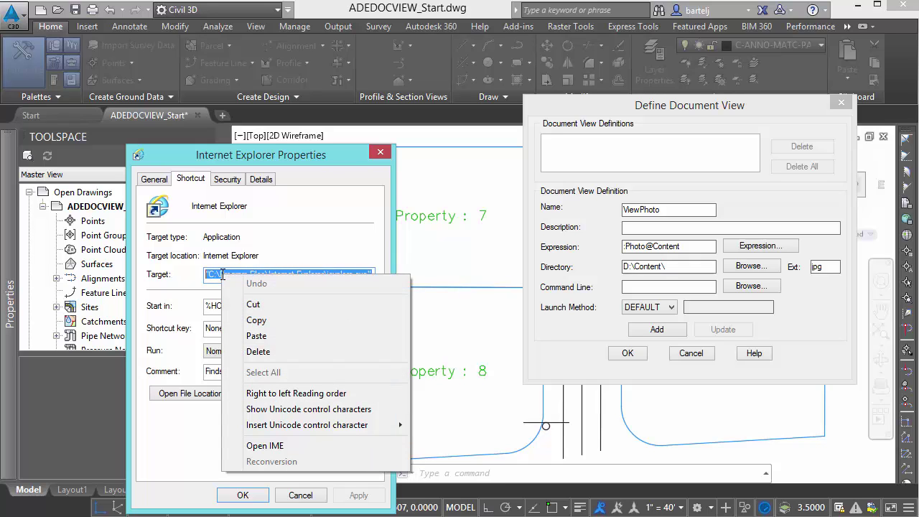
left_click(269, 319)
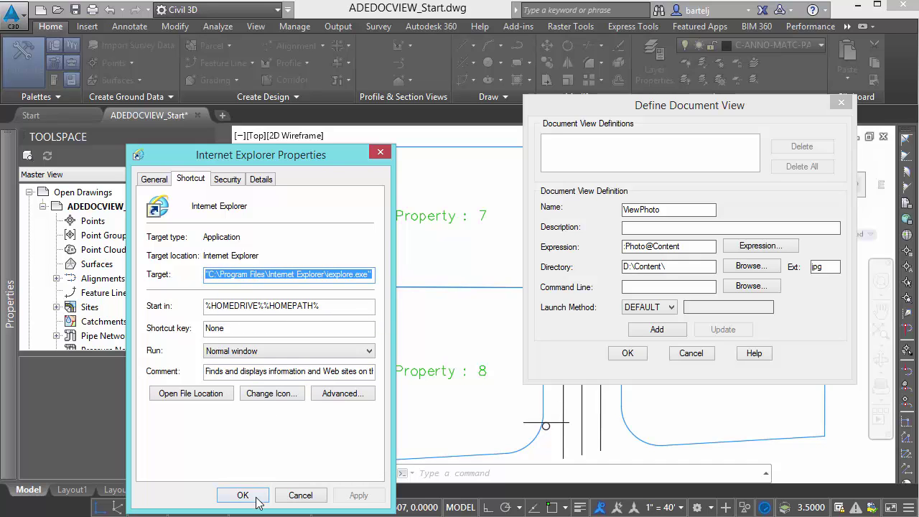
left_click(300, 495)
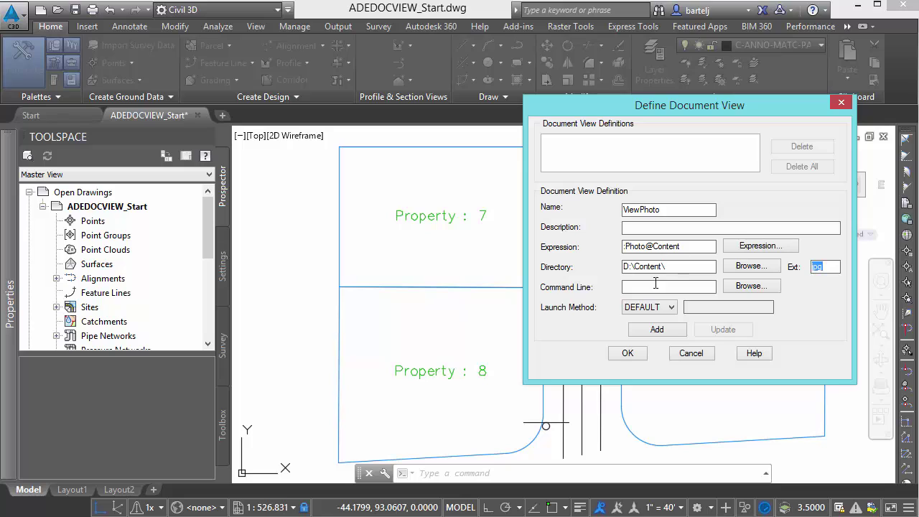
Paste the iexplore.exe path as the document view's command line, add the ViewPhoto definition and accept the dialog
left_click(654, 286)
right_click(649, 286)
left_click(682, 349)
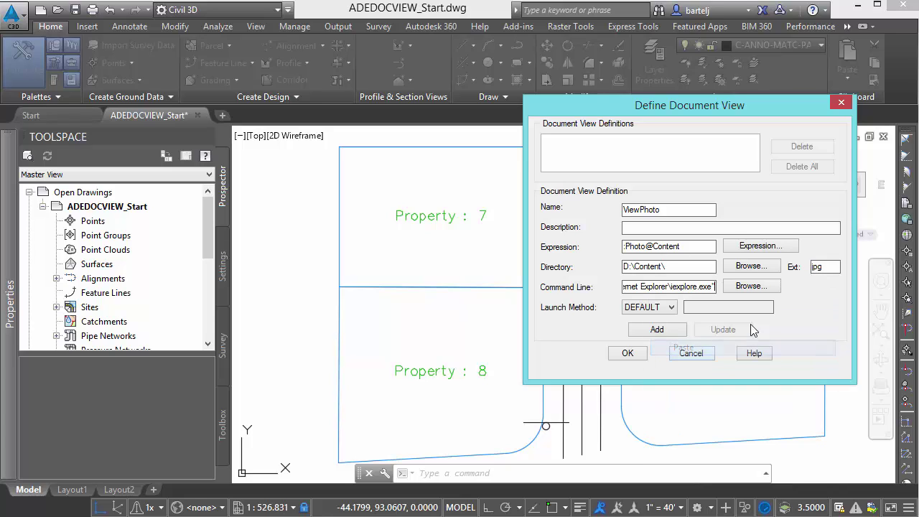
left_click(661, 330)
left_click(627, 353)
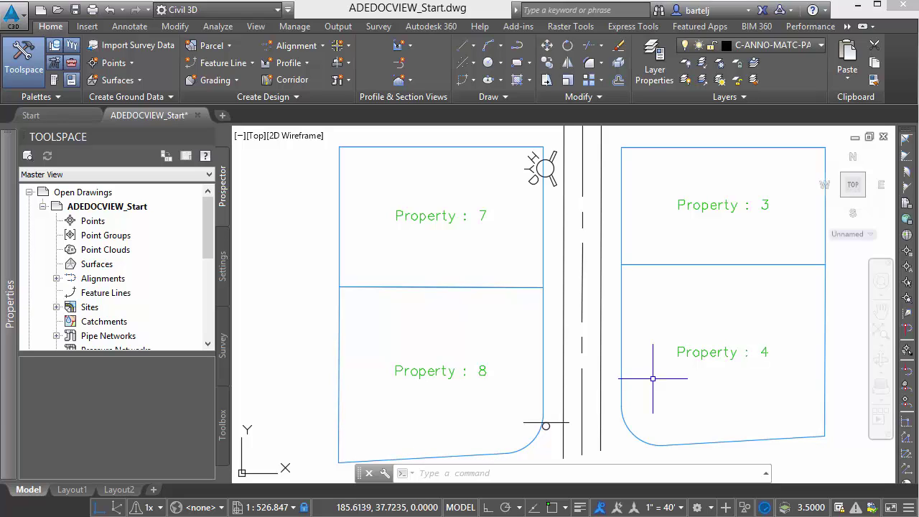
Run ADEDOCVIEW on the hydrant to view its linked photo, and close the browser window
type("ade")
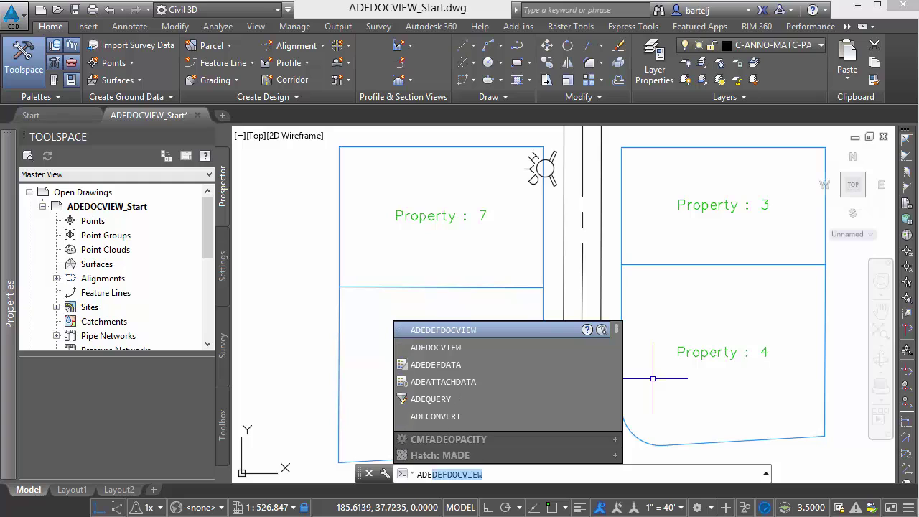
type("DOCview")
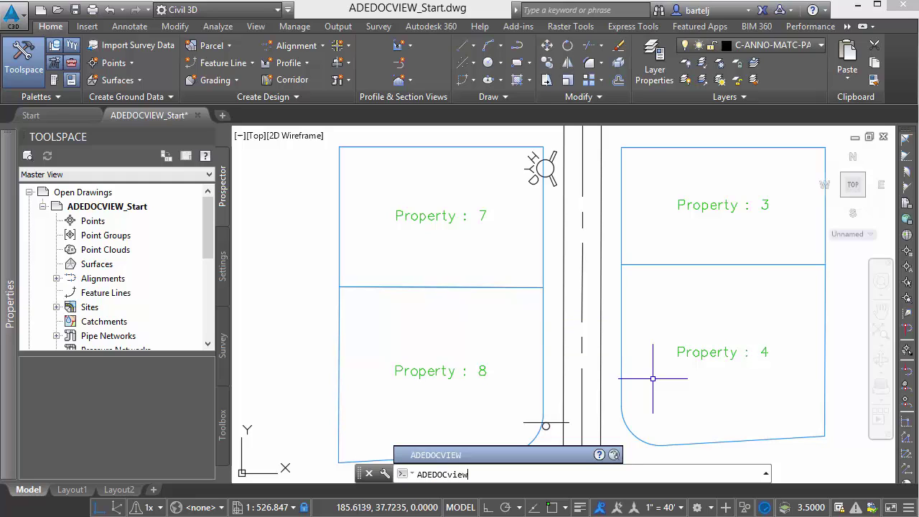
key("Return")
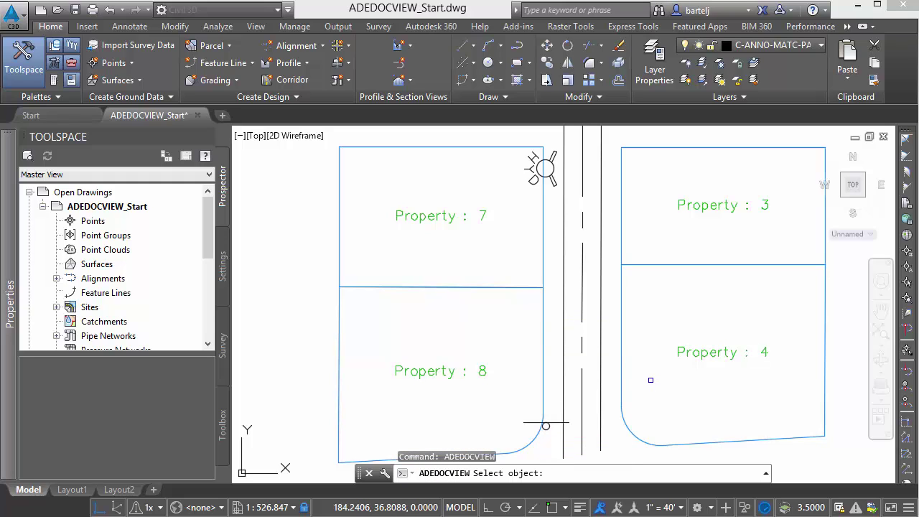
left_click(551, 170)
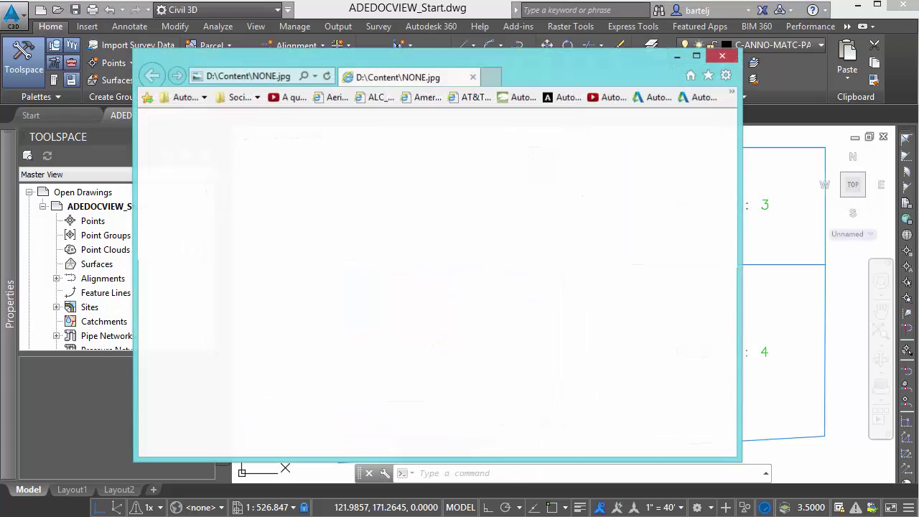
left_click(722, 55)
Use ADEDOCVIEW to view the photo linked to parcel 7, and close the browser window
type("ADEDOCVIEW")
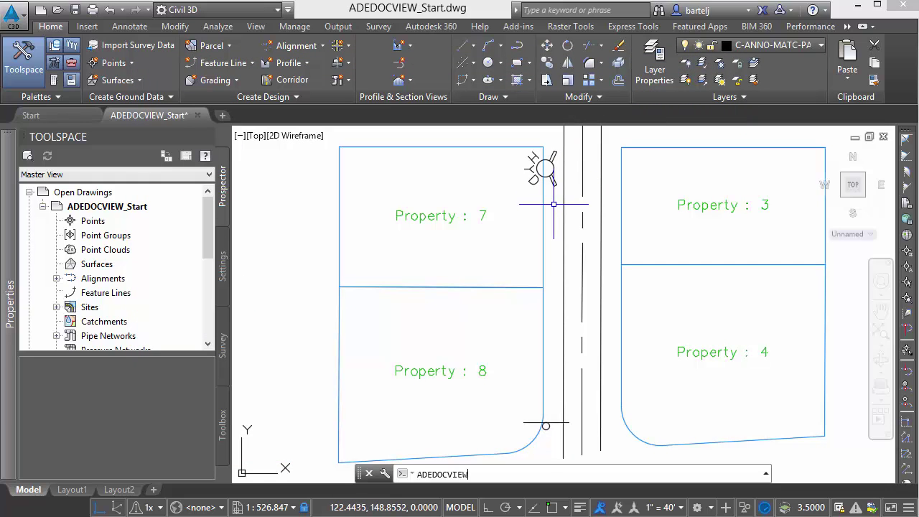
key("Return")
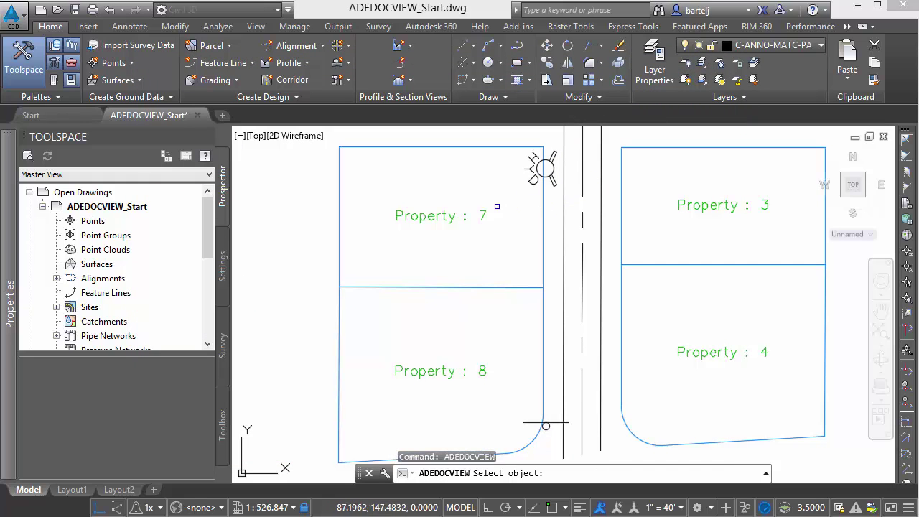
left_click(453, 215)
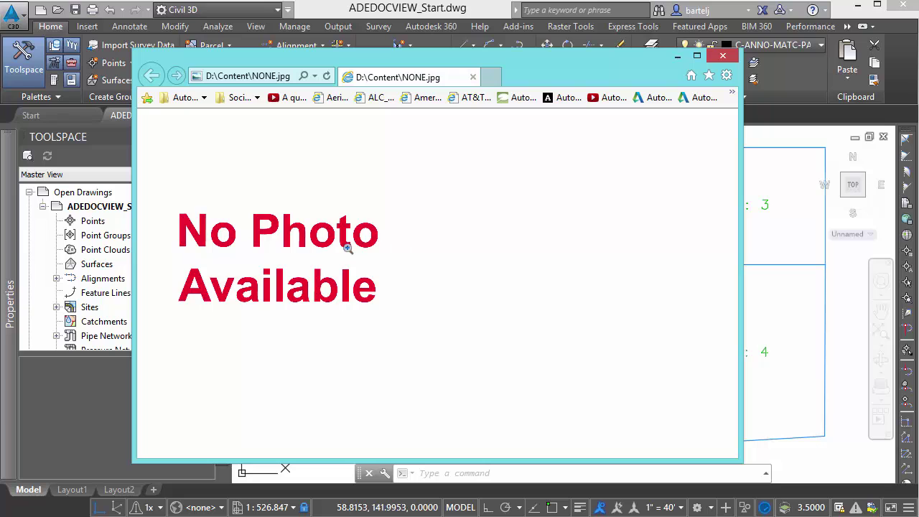
left_click(722, 56)
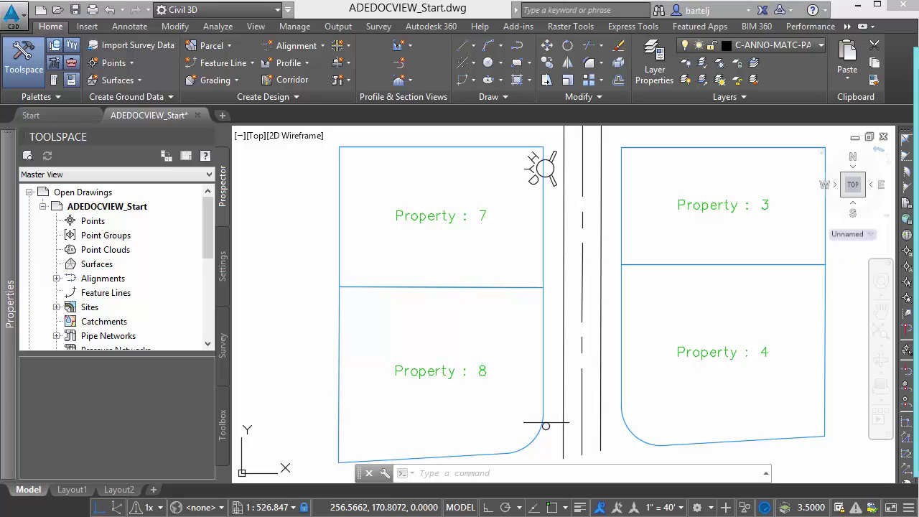
Look up the photo file names in the Content folder and set parcel 7's Photo object data value to DSC007
left_click_drag(917, 72, 700, 69)
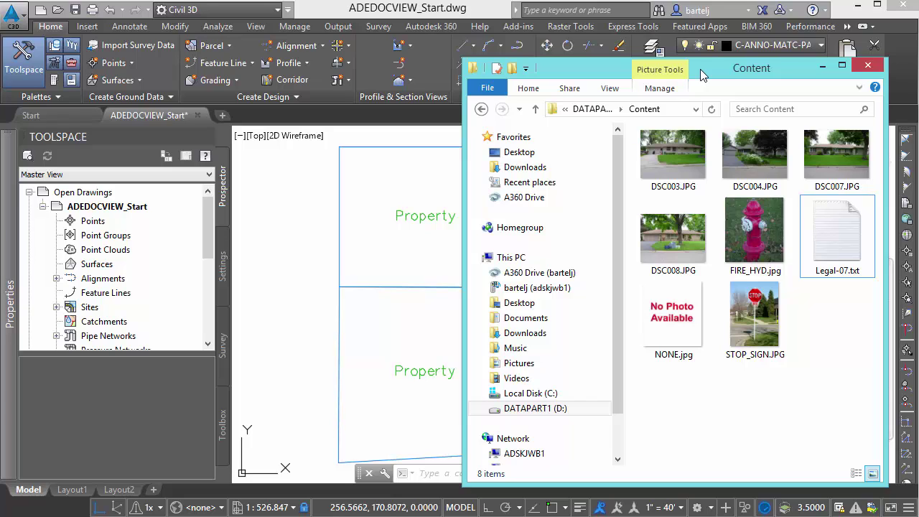
left_click_drag(700, 69, 918, 69)
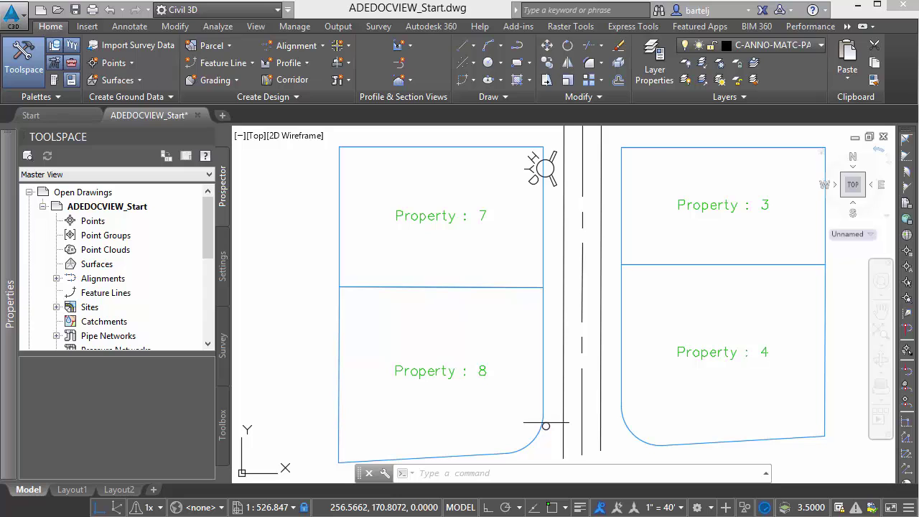
left_click(447, 215)
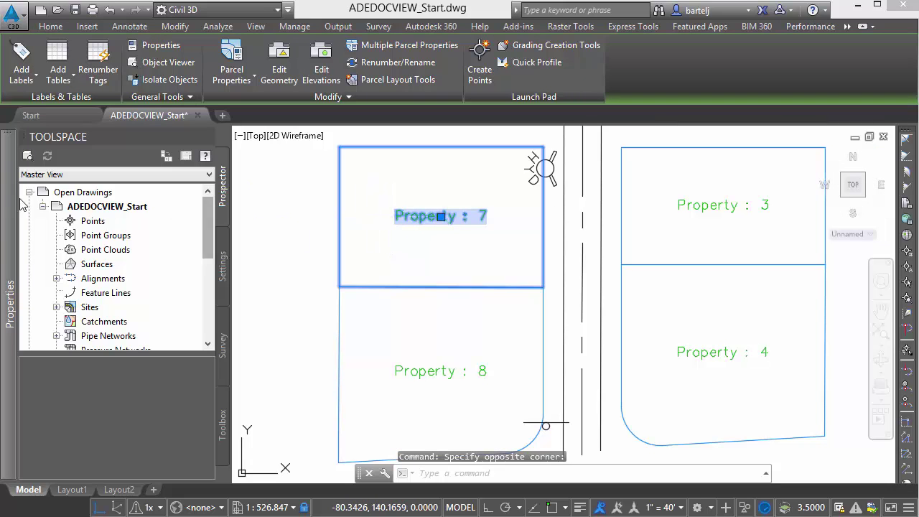
mouse_move(20, 204)
left_click(157, 182)
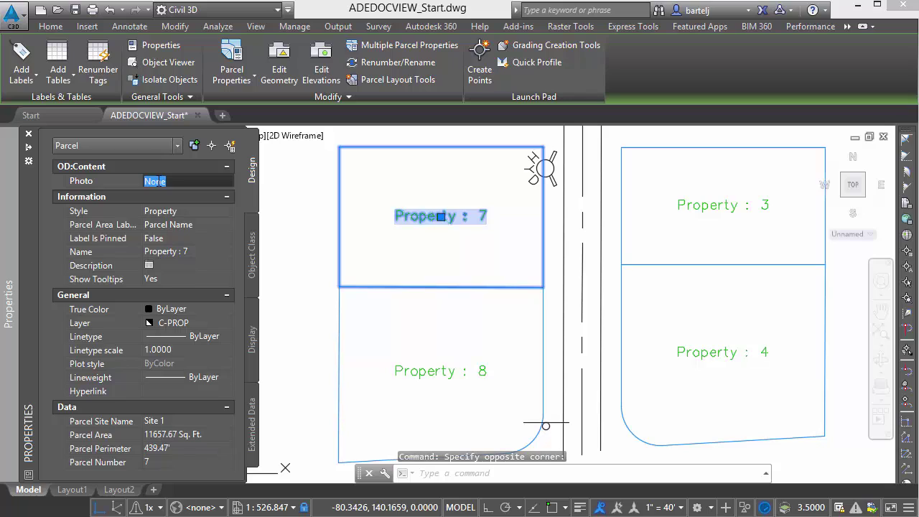
type("DS")
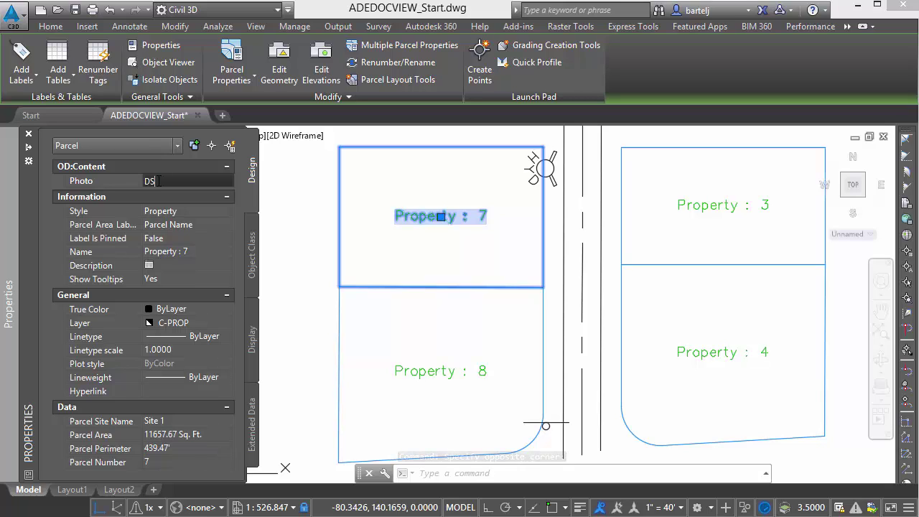
type("C")
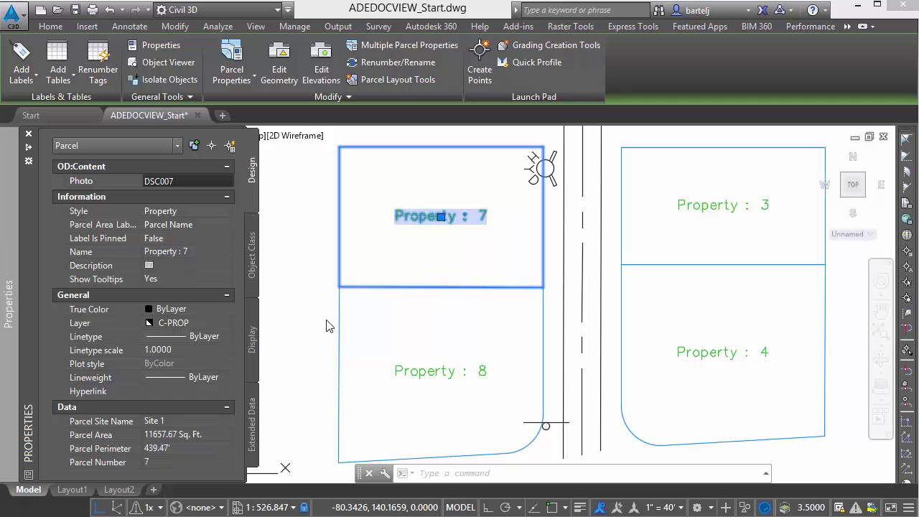
key("Escape")
Set parcel 8's Photo object data value to DSC008 in its properties and clear the selection
left_click(421, 370)
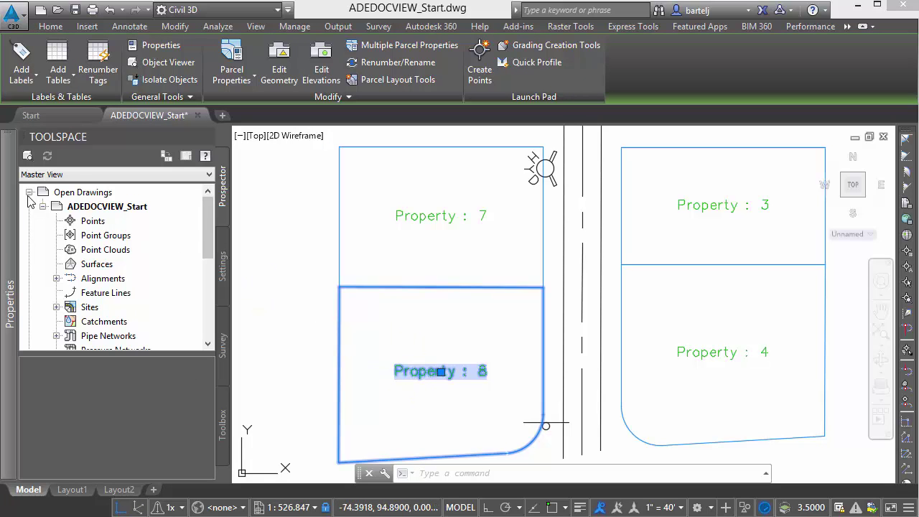
mouse_move(3, 206)
left_click(158, 182)
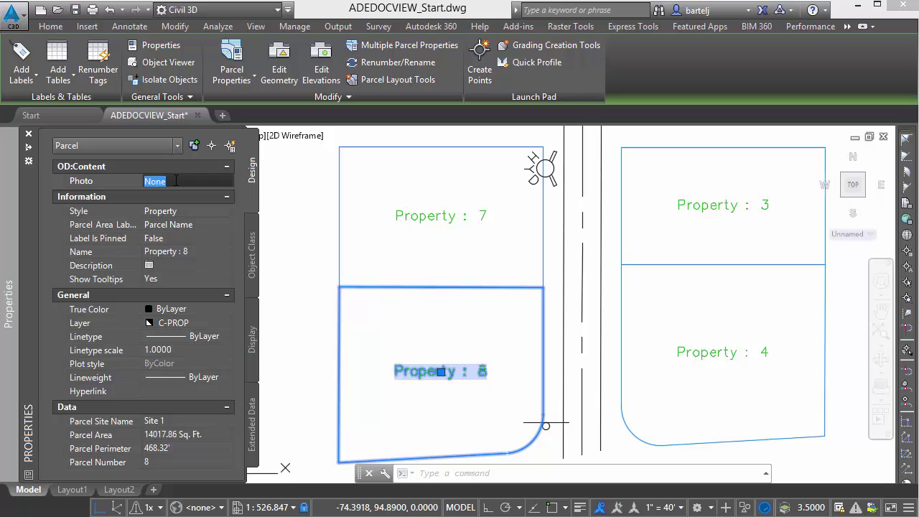
type("DSC008")
left_click(299, 233)
key("Escape")
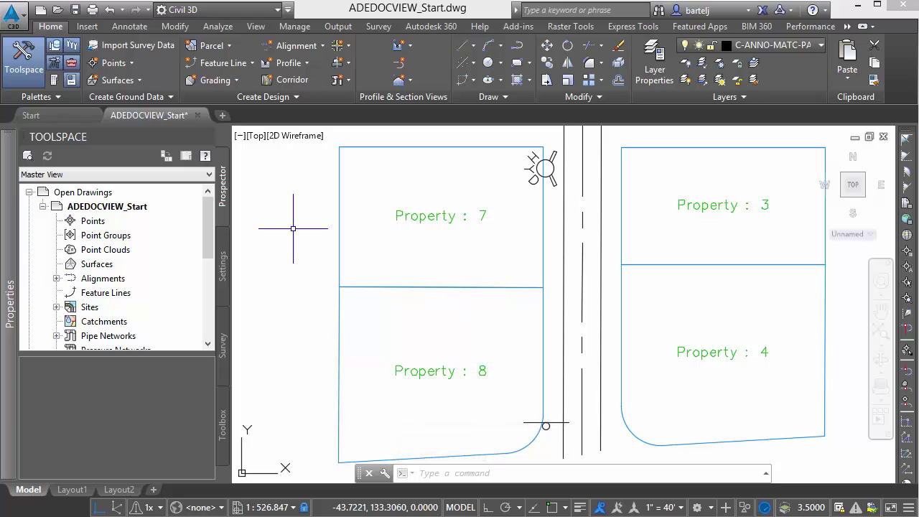
Run ADEDOCVIEW on parcel 7's label to view its linked photo, and close the browser window
type("ADEDOCVIEW")
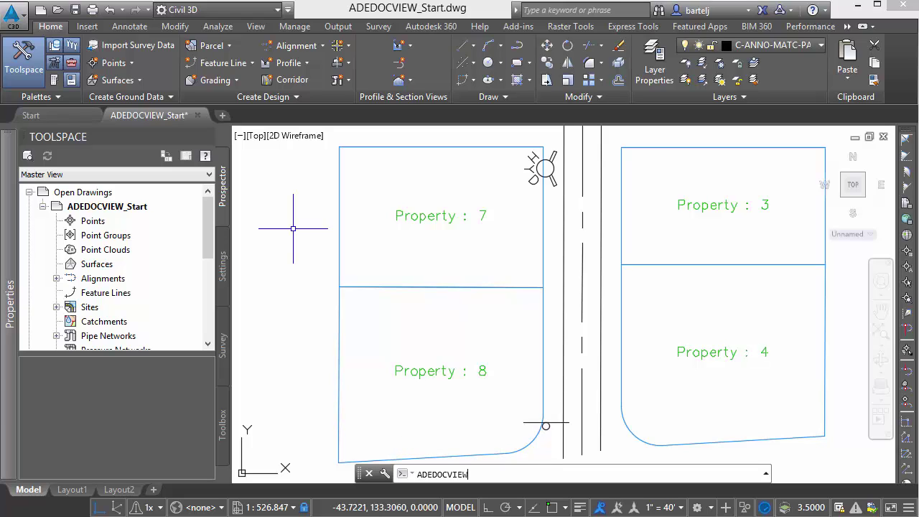
key("Return")
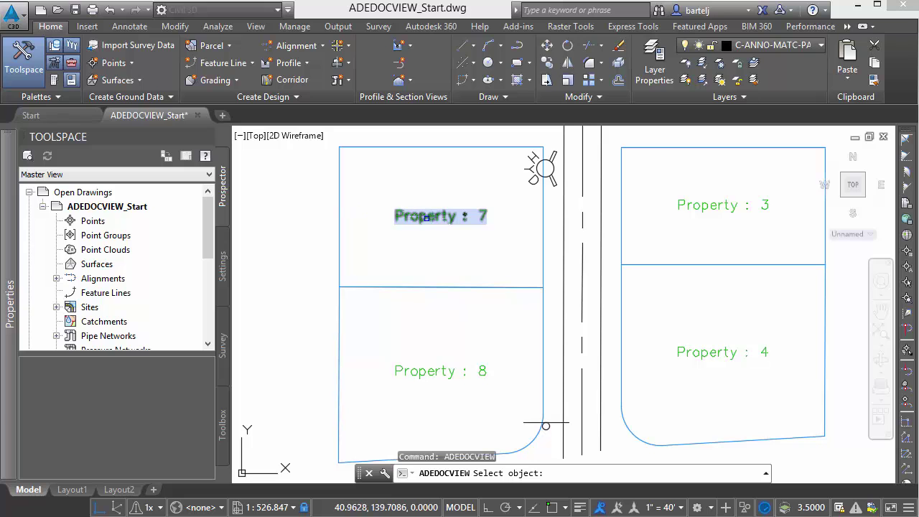
left_click(433, 216)
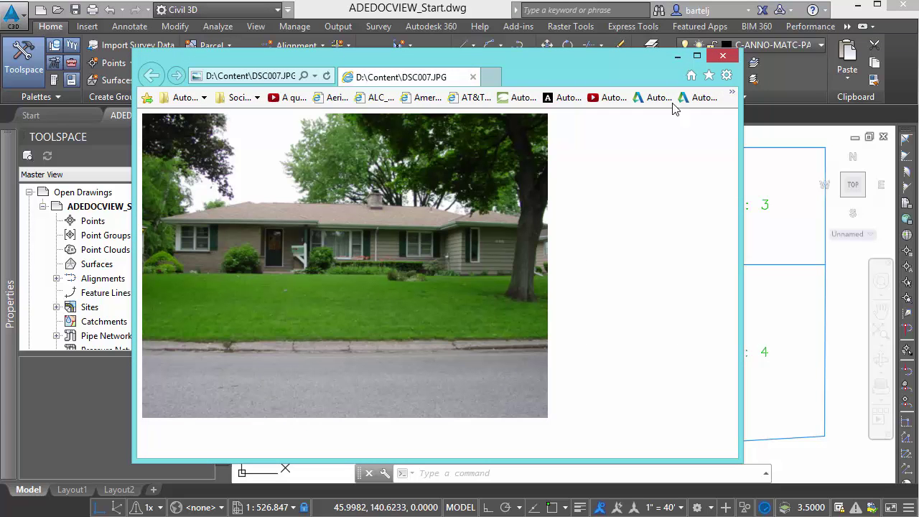
left_click(722, 55)
Repeat ADEDOCVIEW on parcel 8's label to view its linked photo, and close the browser window
right_click(456, 314)
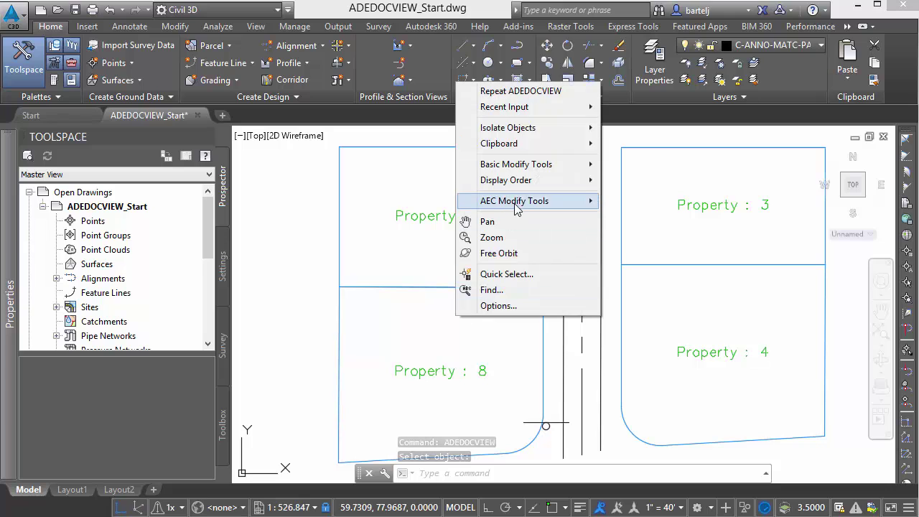
left_click(533, 95)
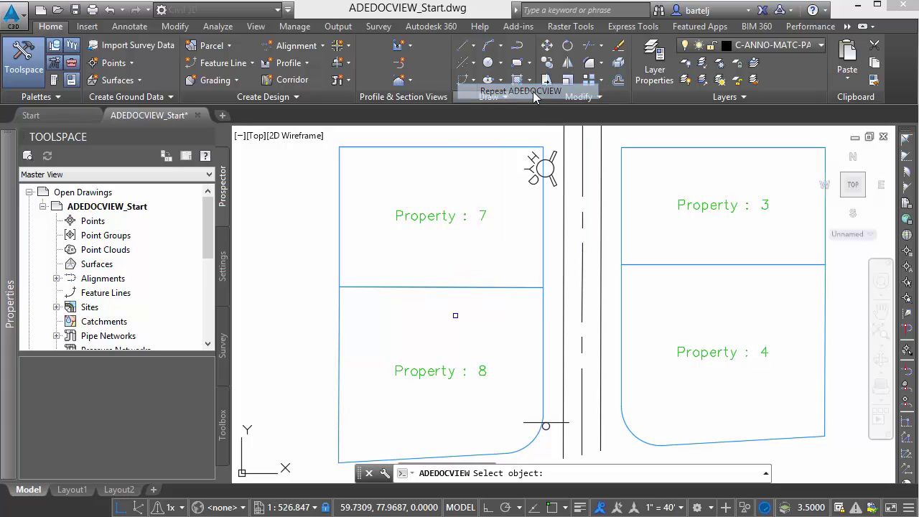
left_click(442, 371)
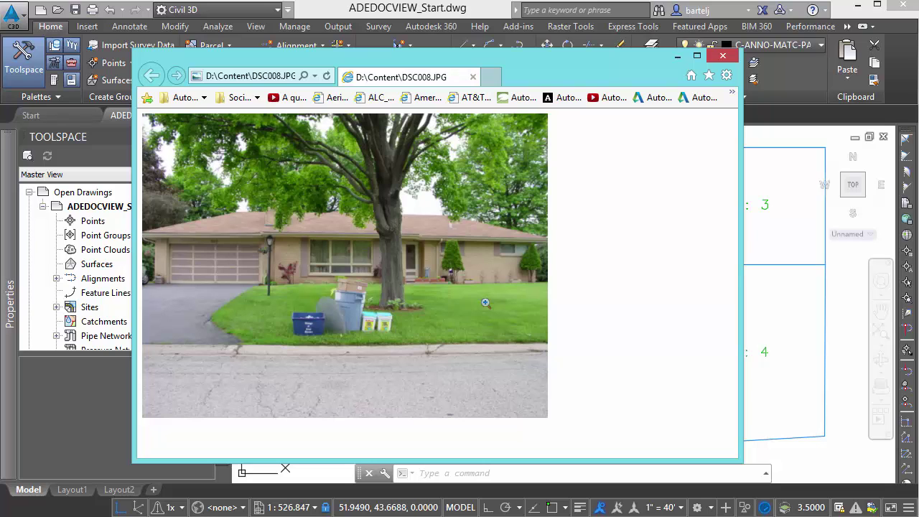
left_click(722, 55)
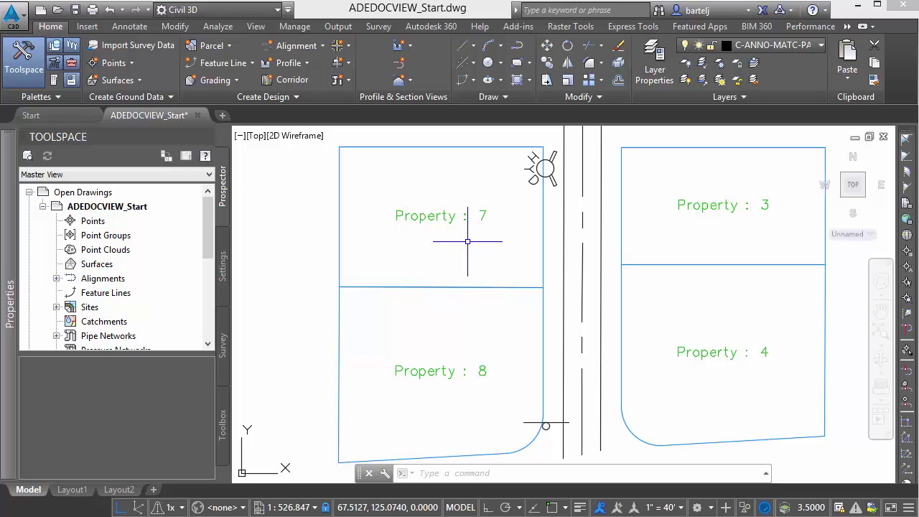
Use ADEDEFDATA to add a Character field named LegalDesc with default None to the Content object data table
type("a")
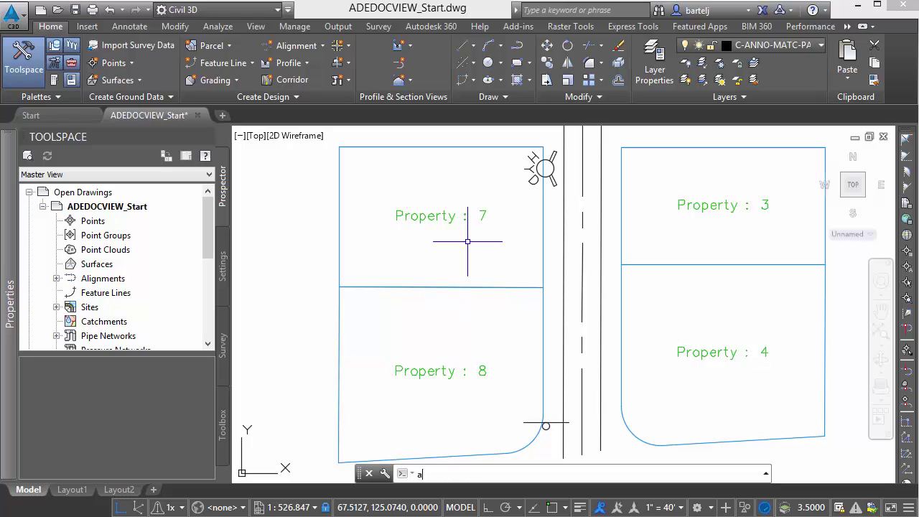
type("de")
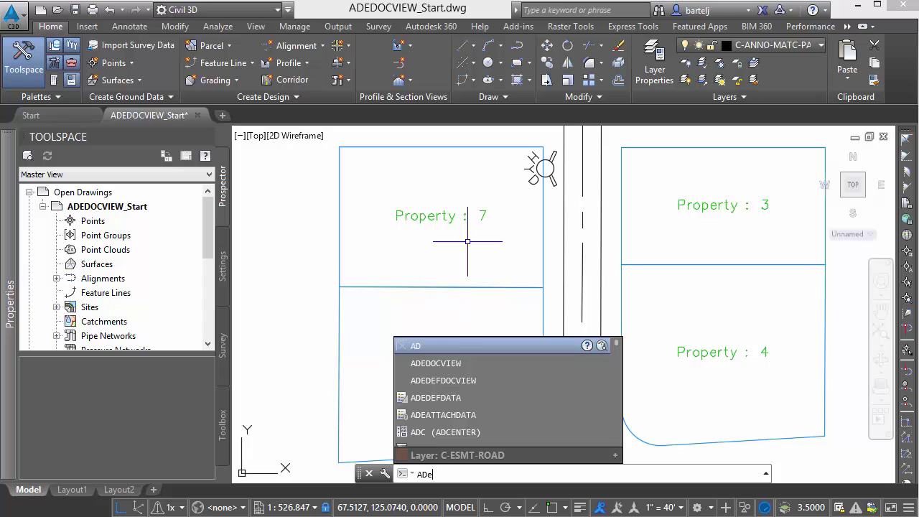
type("d")
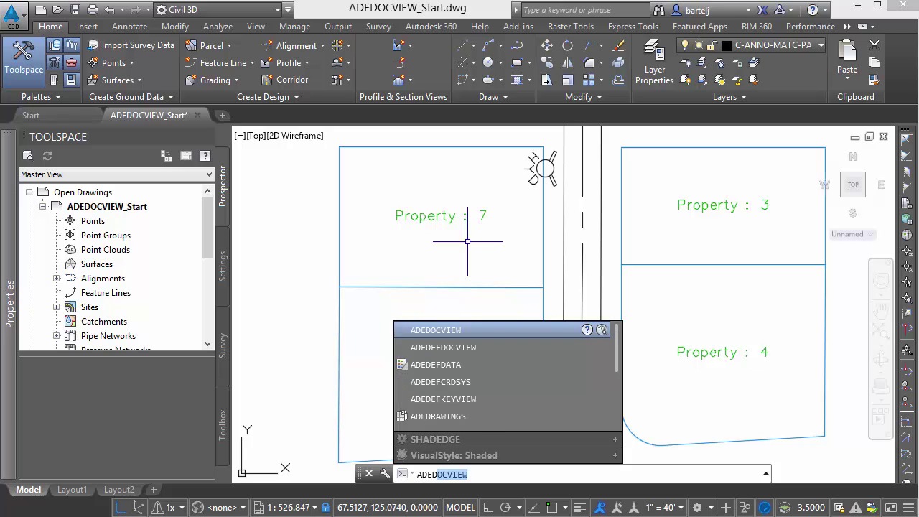
left_click(436, 365)
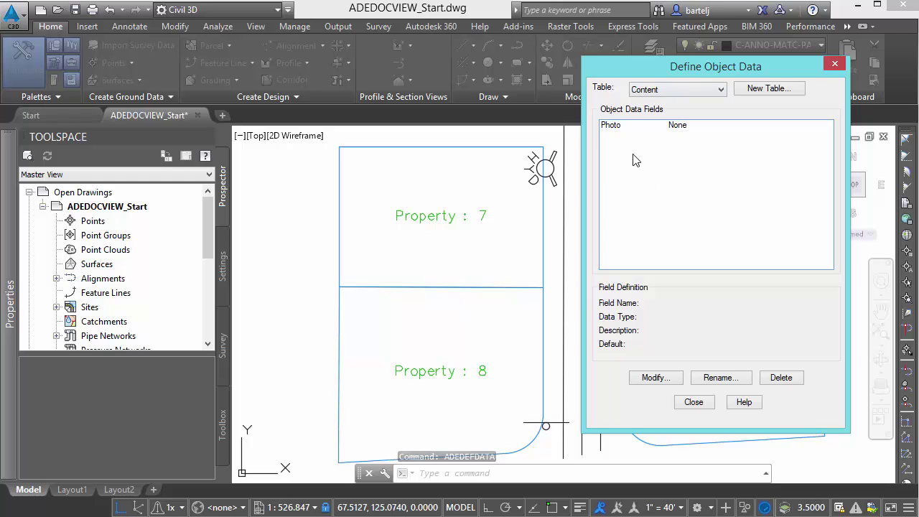
left_click(654, 378)
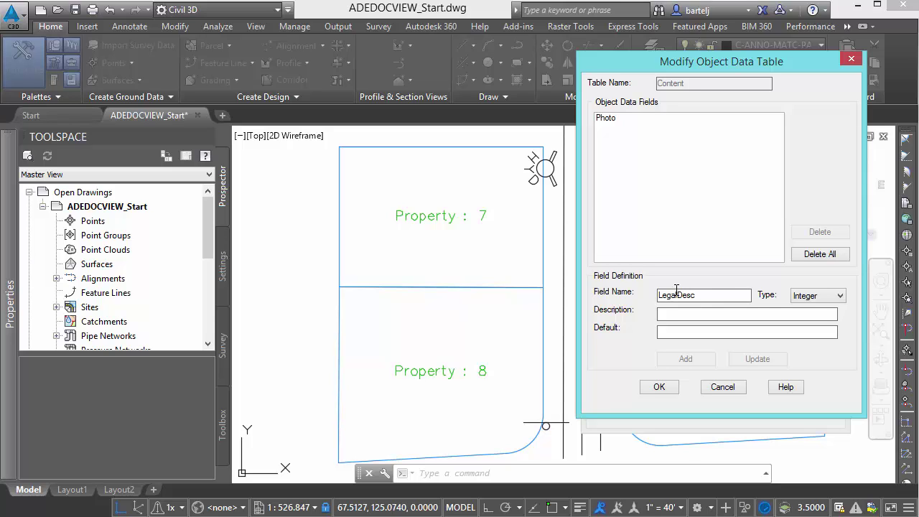
left_click(840, 296)
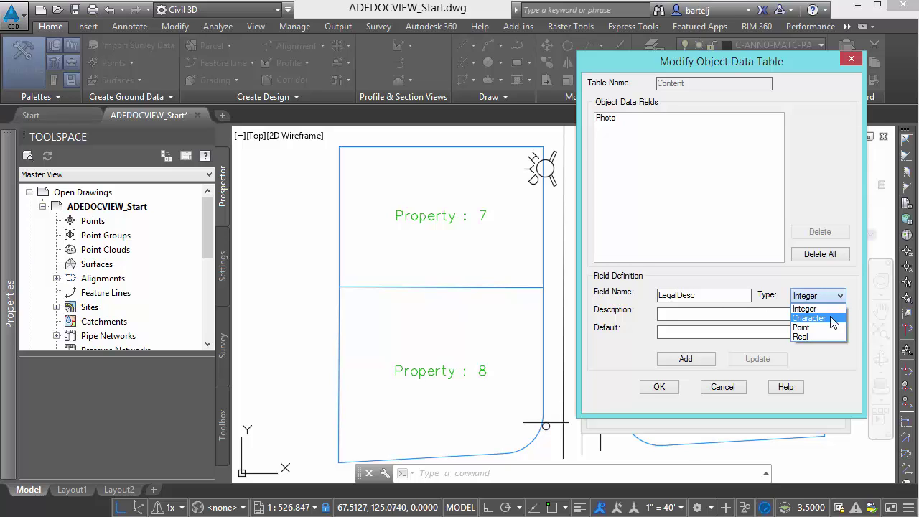
left_click(810, 318)
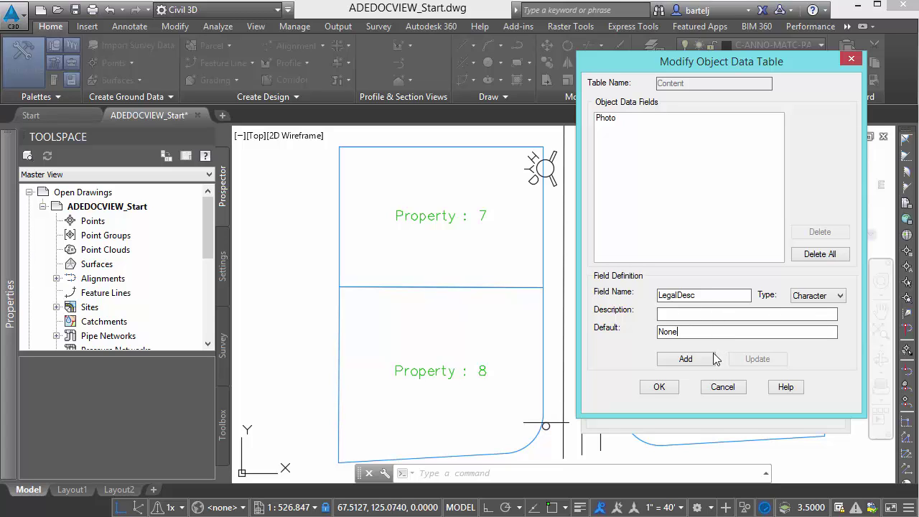
left_click(701, 358)
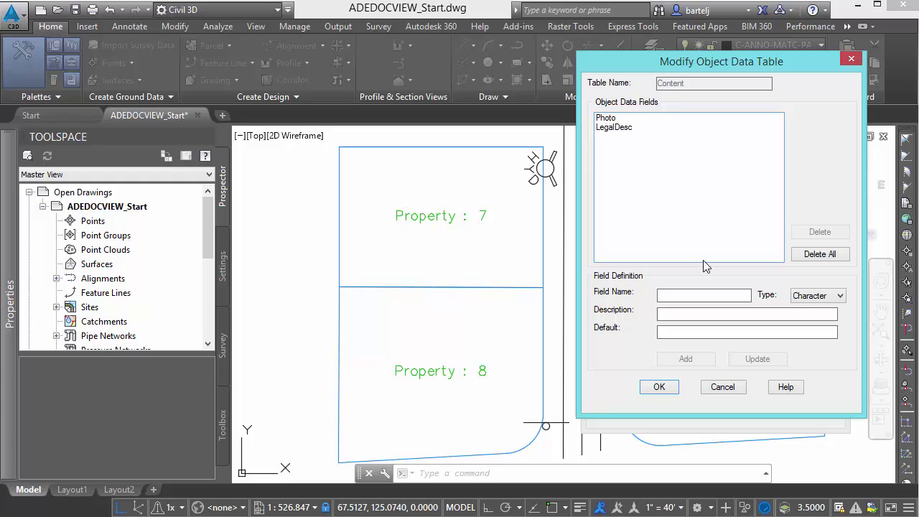
left_click(660, 387)
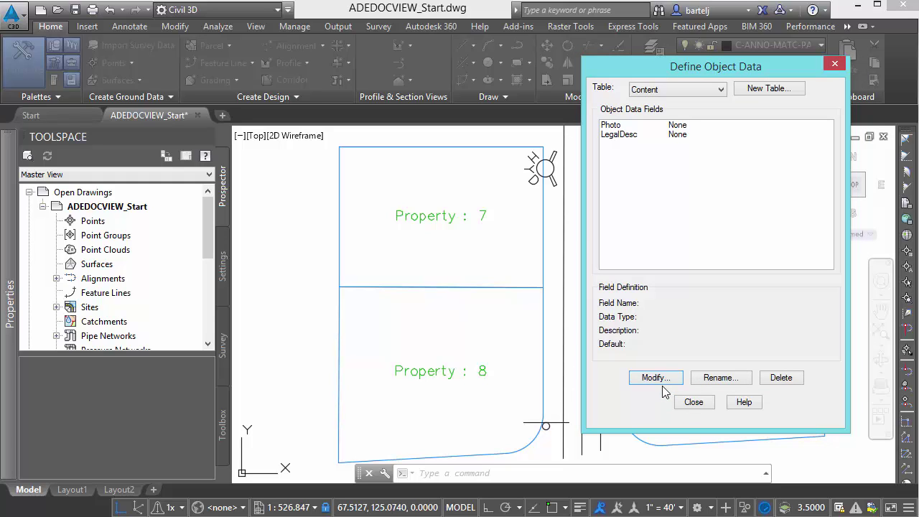
left_click(693, 402)
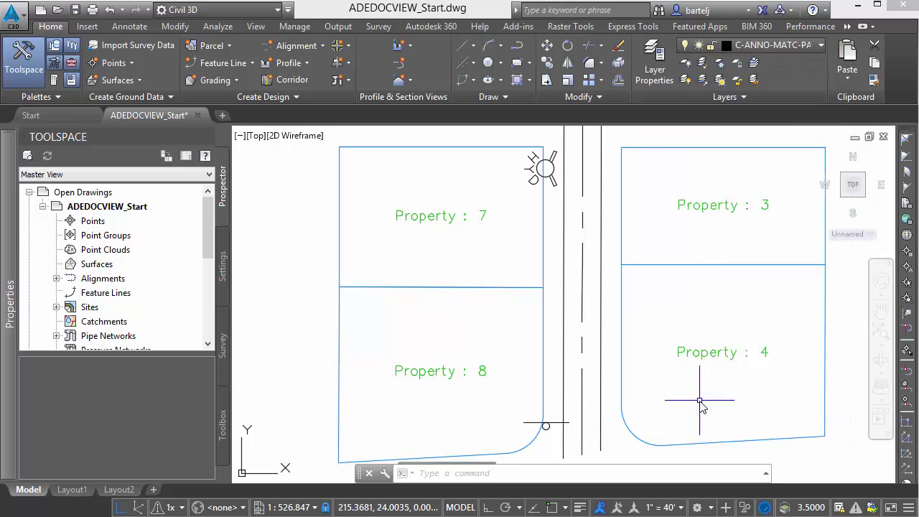
Set parcel 7's LegalDesc object data value to Legal-07 in its properties
left_click(443, 216)
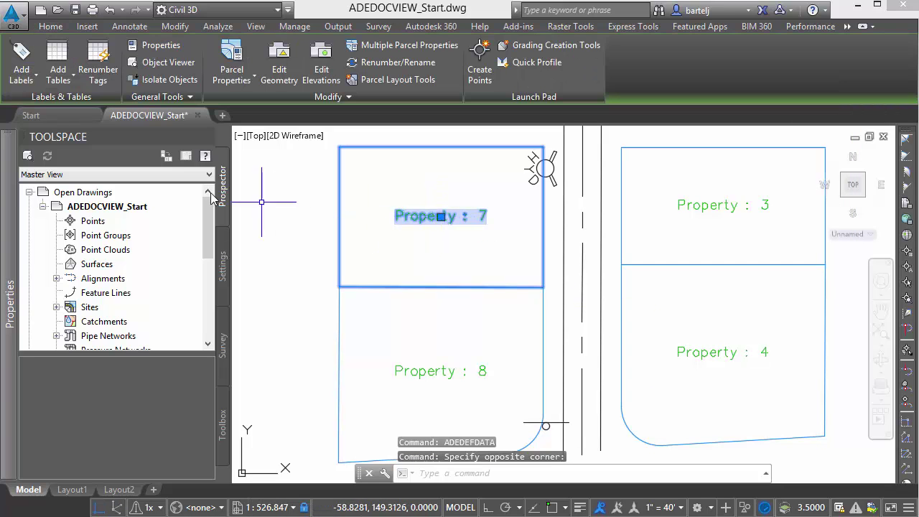
mouse_move(1, 189)
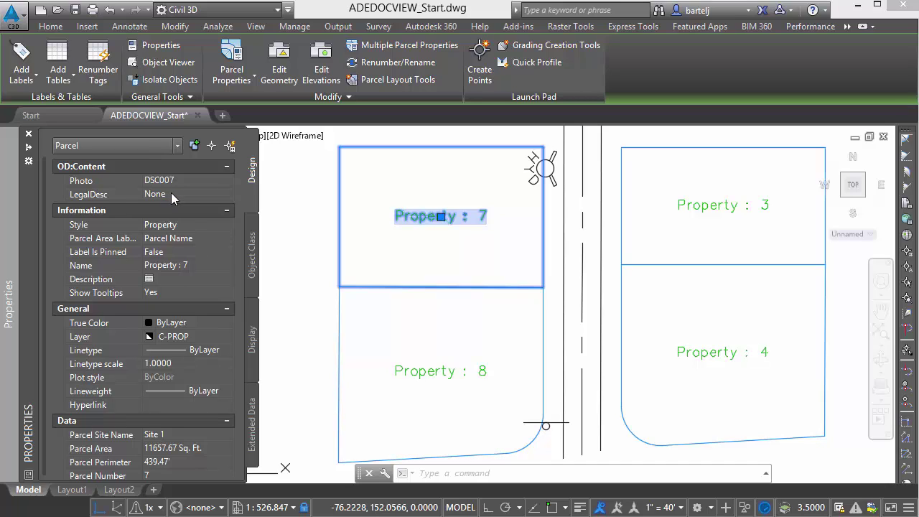
left_click(174, 195)
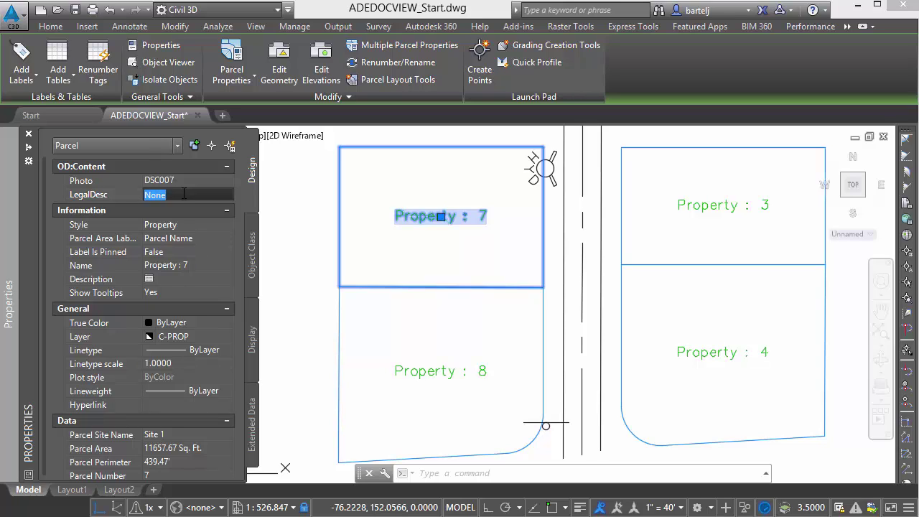
type("Legal-07")
key("Return")
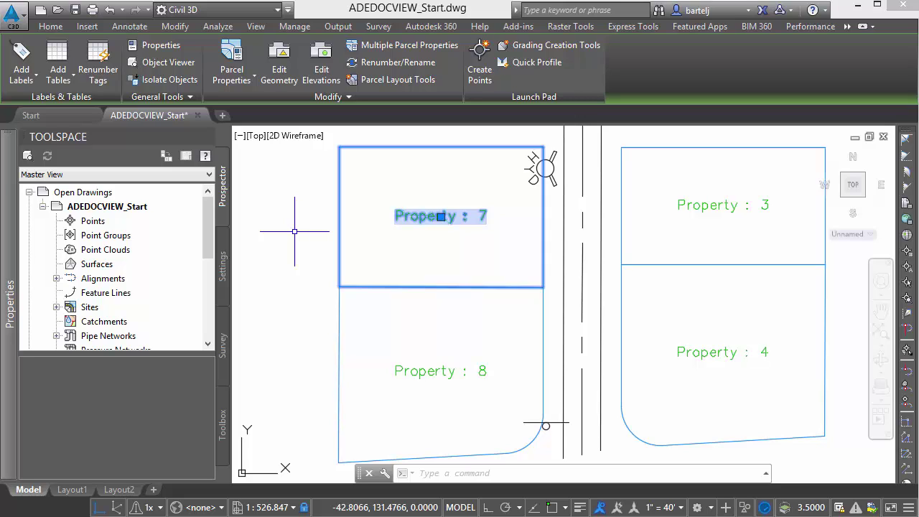
Run ADEDEFDOCVIEW and change the definition name from ViewPhoto to ViewLegal
type("aded")
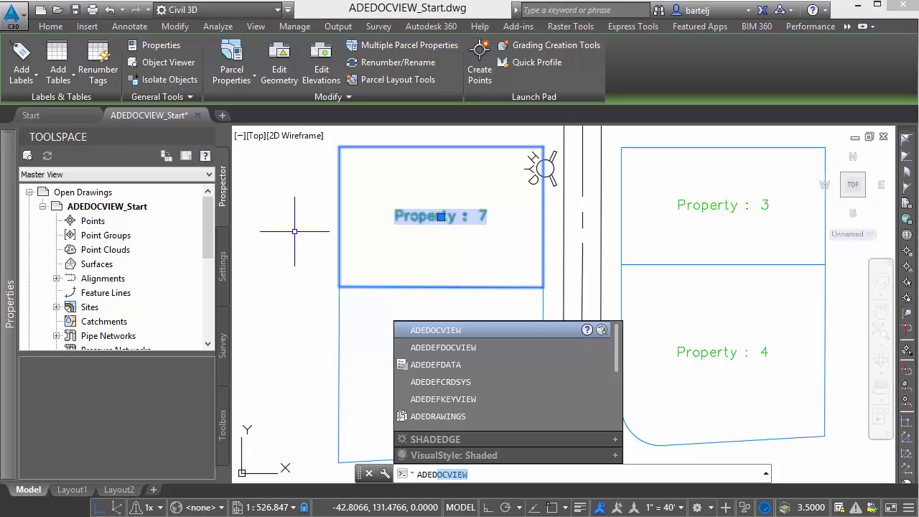
left_click(403, 348)
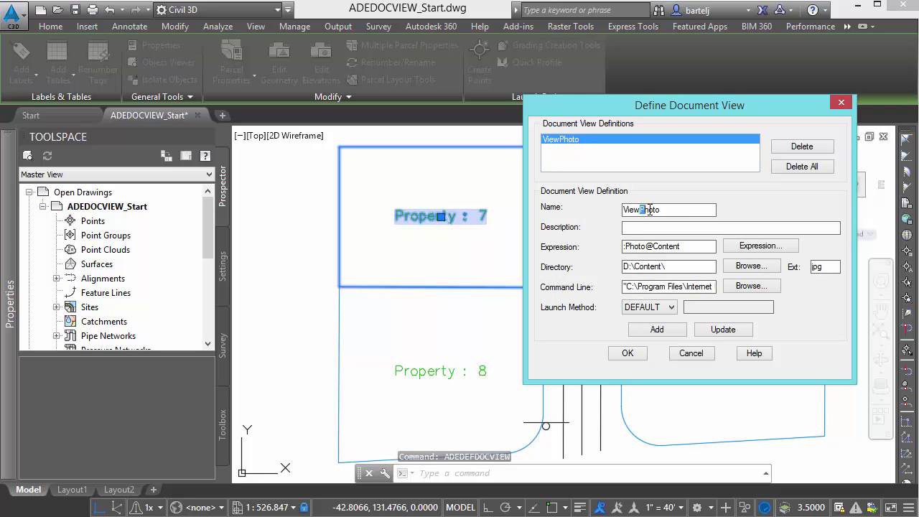
left_click_drag(641, 211, 667, 215)
type("Legal")
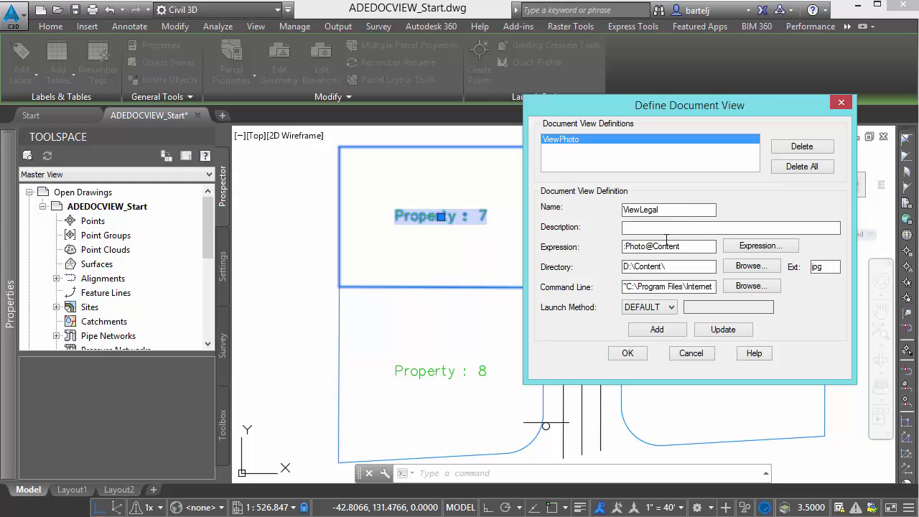
Set the ViewLegal expression to the LegalDesc field of the Content object data table and the file extension to txt
left_click(753, 247)
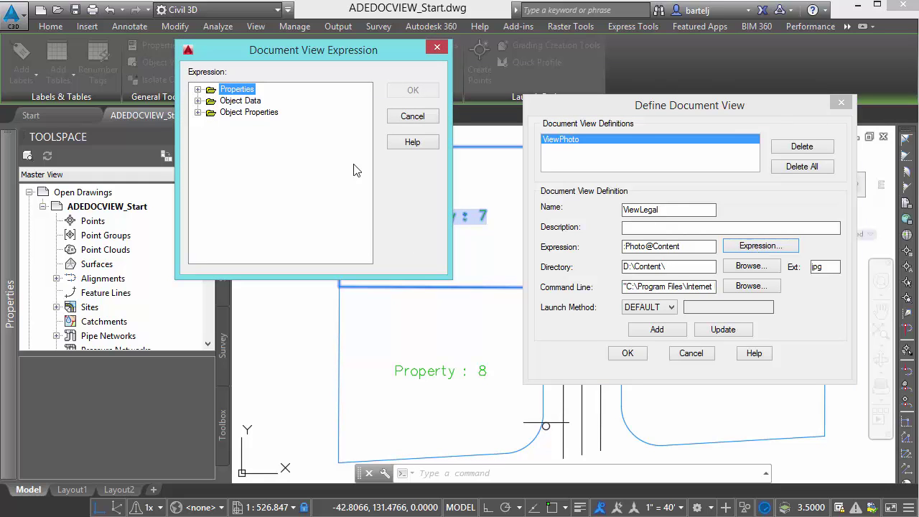
left_click(197, 102)
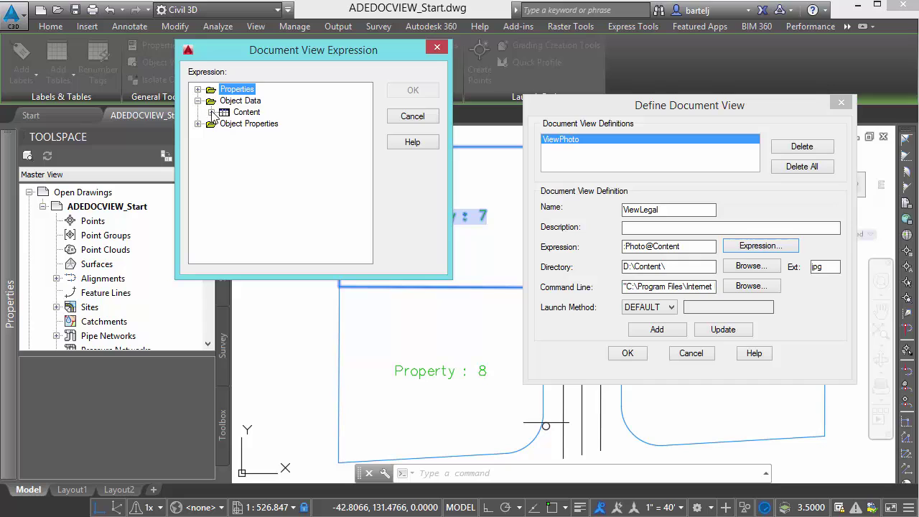
left_click(211, 112)
left_click(264, 135)
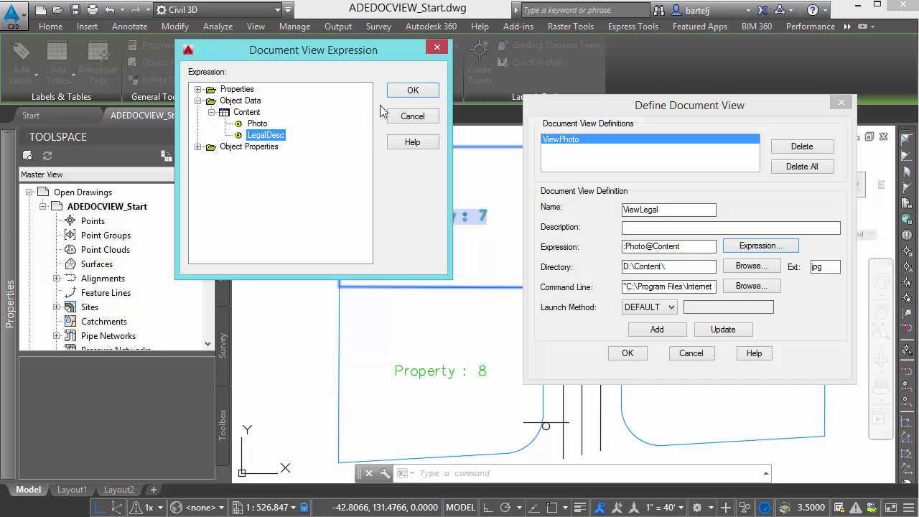
left_click(407, 92)
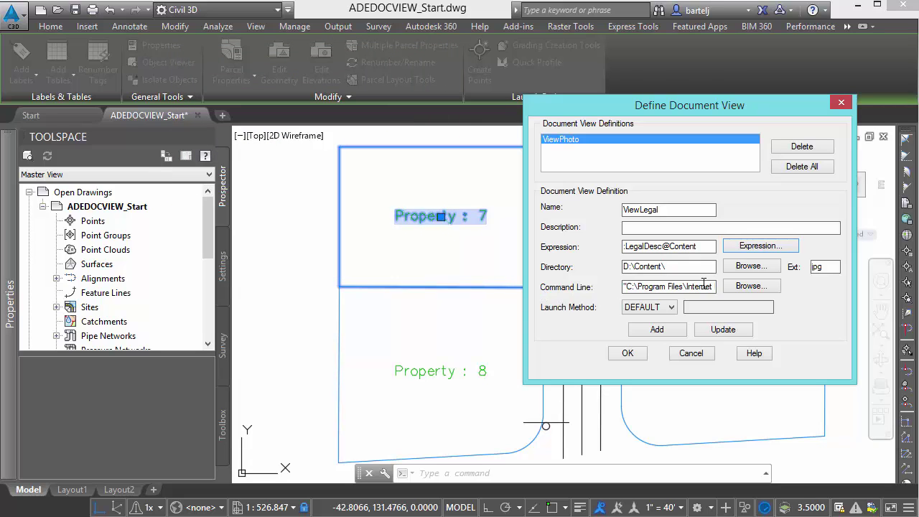
double_click(826, 267)
type("txt")
Browse for the ViewLegal command line program in the C:\Windows\System32 folder
left_click(737, 286)
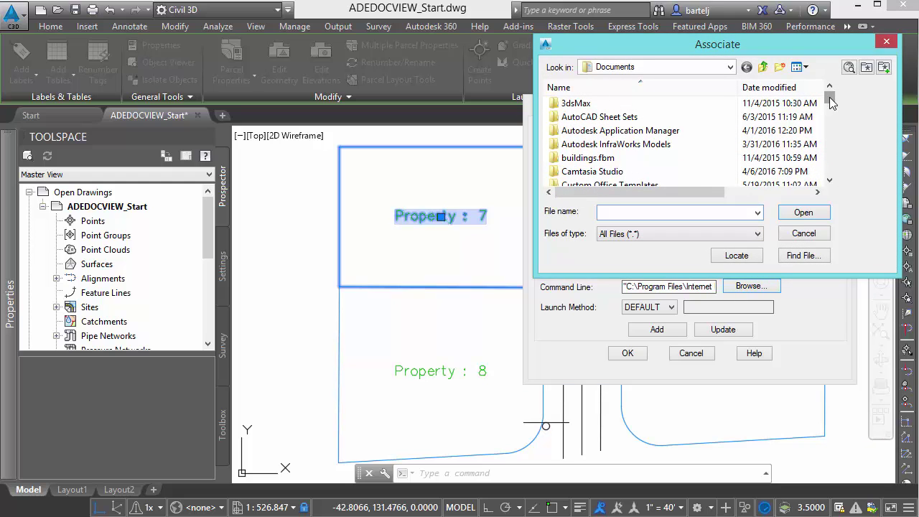
left_click(729, 67)
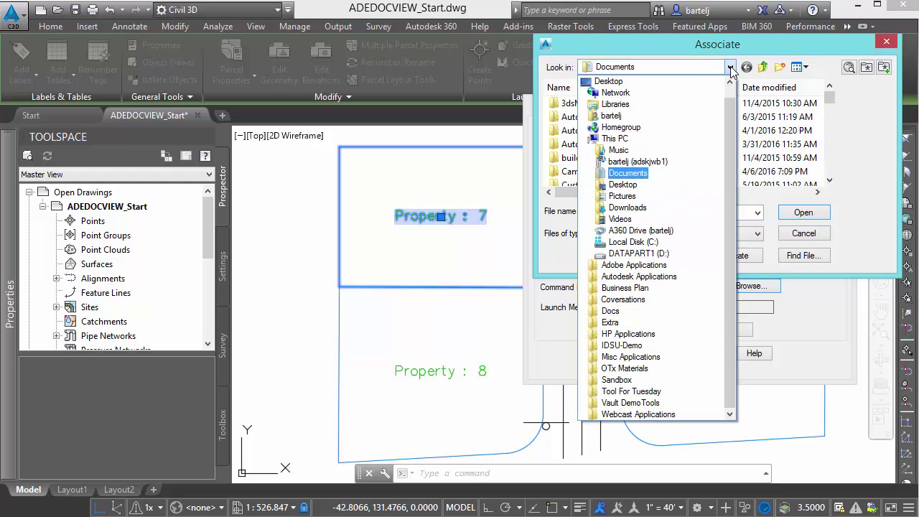
left_click(633, 242)
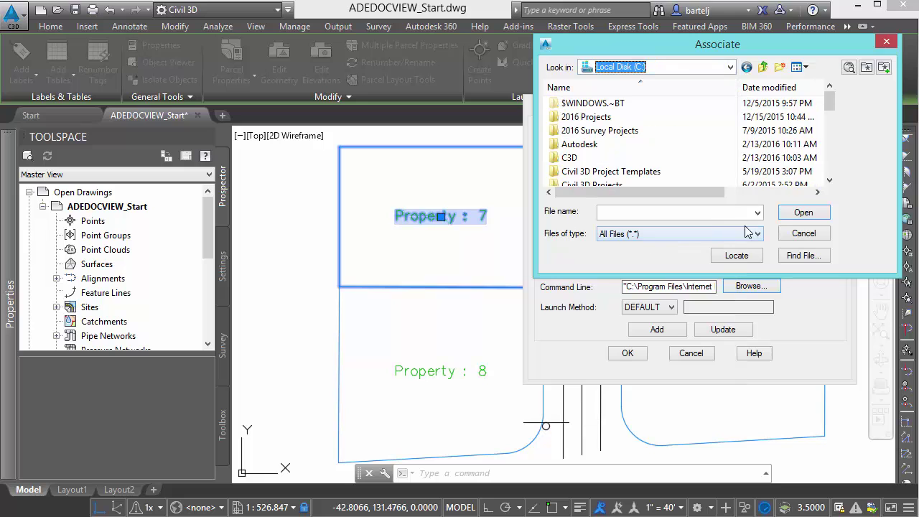
left_click_drag(830, 106, 840, 168)
left_click(623, 174)
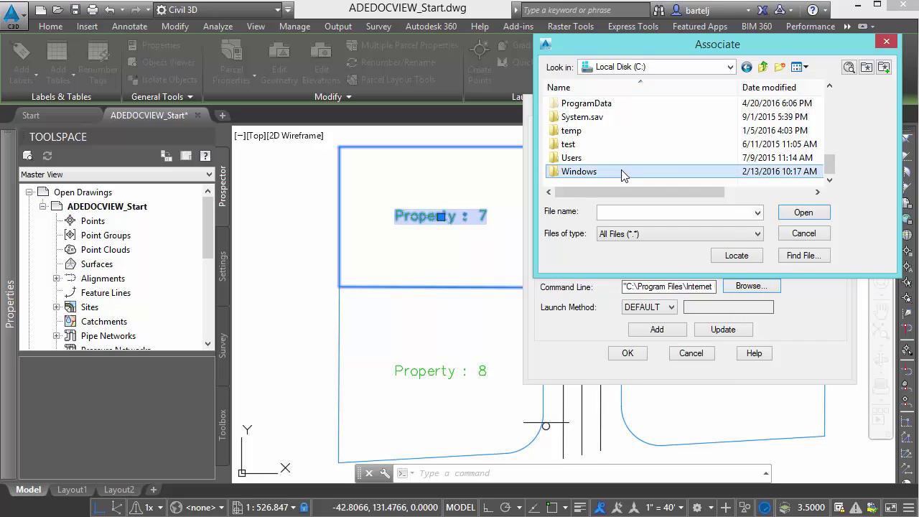
double_click(623, 172)
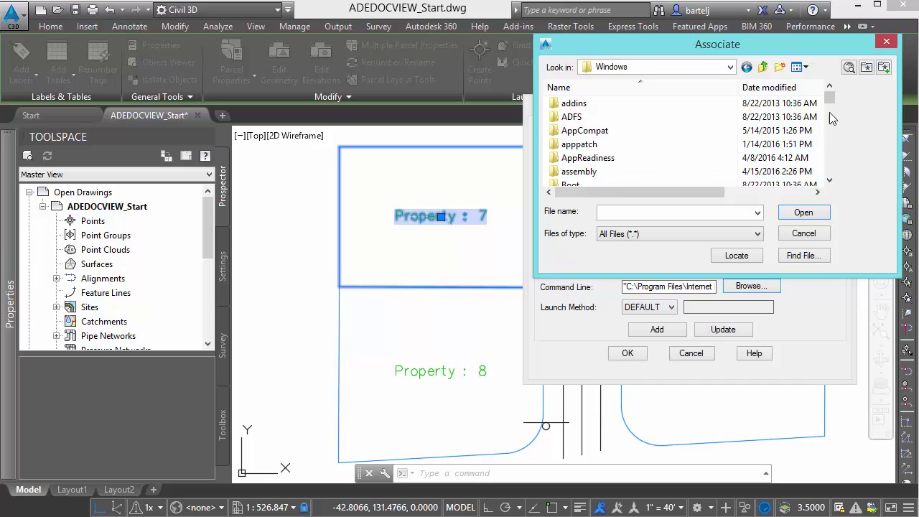
left_click_drag(832, 112, 832, 144)
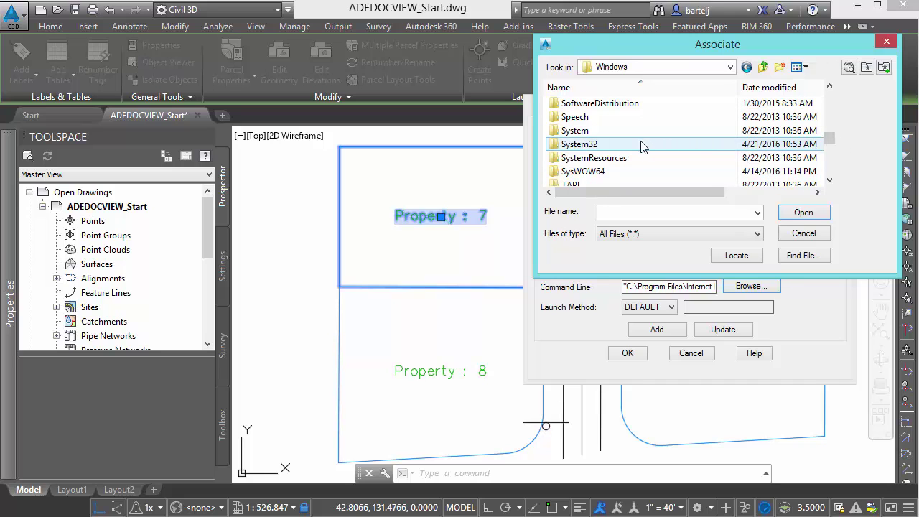
double_click(642, 143)
Choose notepad.exe as the command line program, then add the ViewLegal definition and accept the document view definitions
left_click(625, 211)
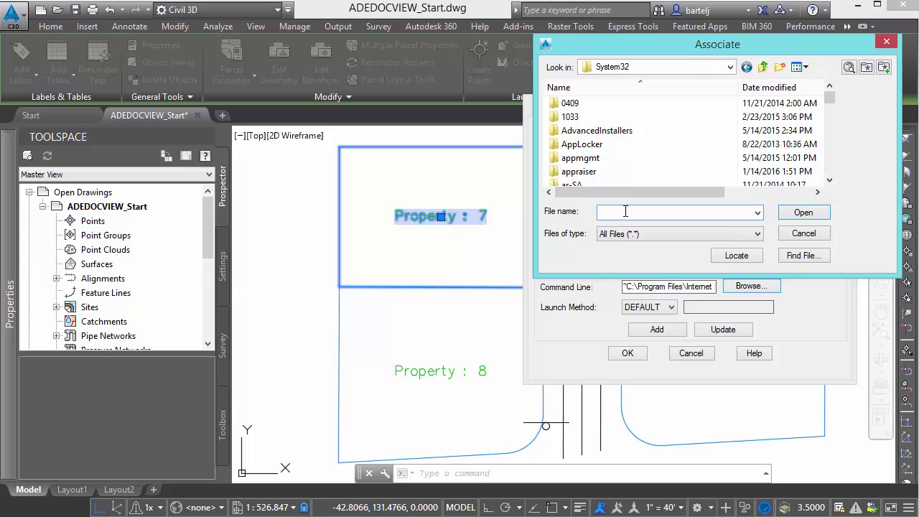
type("note")
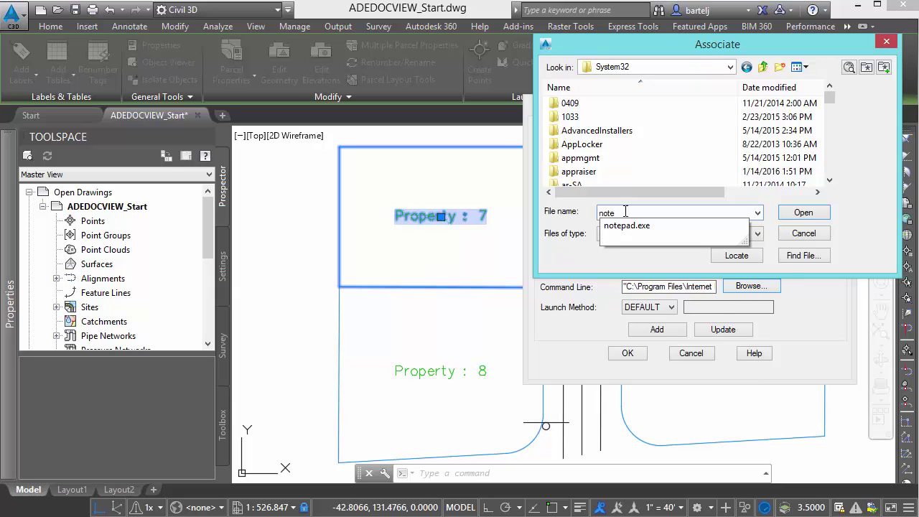
left_click(657, 226)
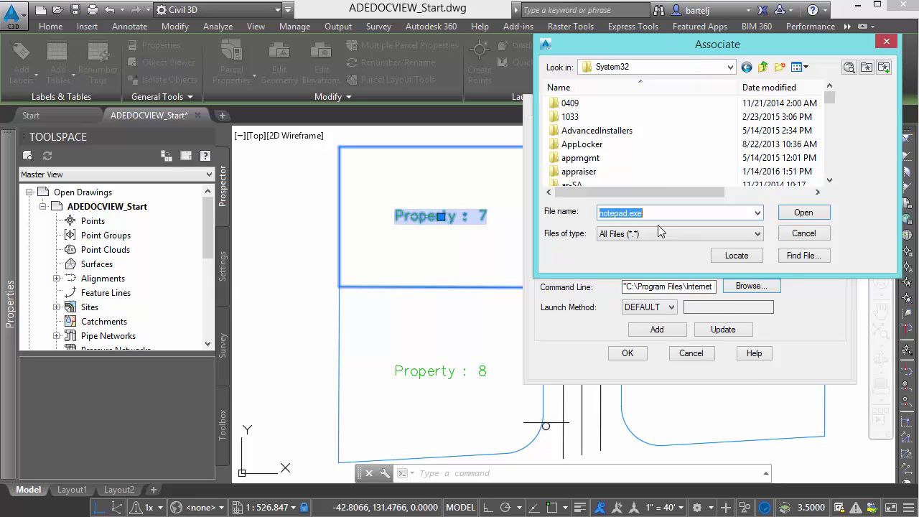
left_click(802, 213)
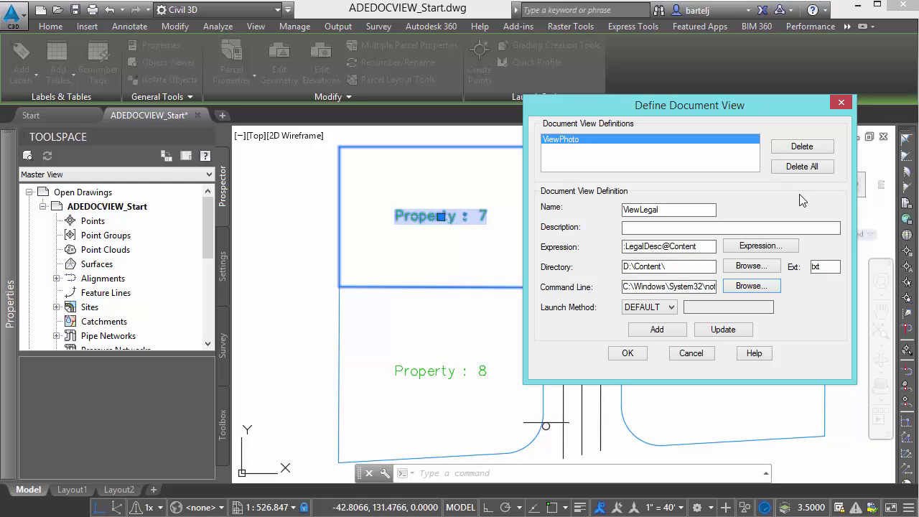
left_click(654, 328)
left_click(634, 354)
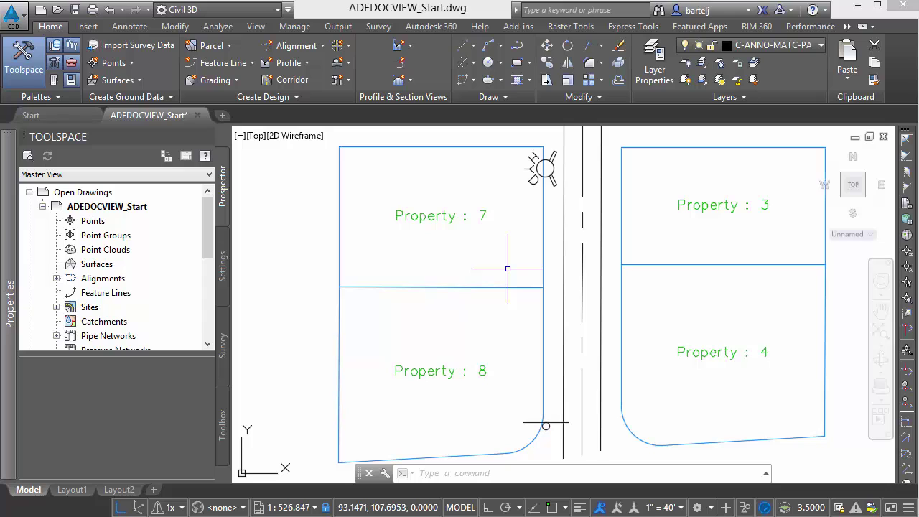
type("ad")
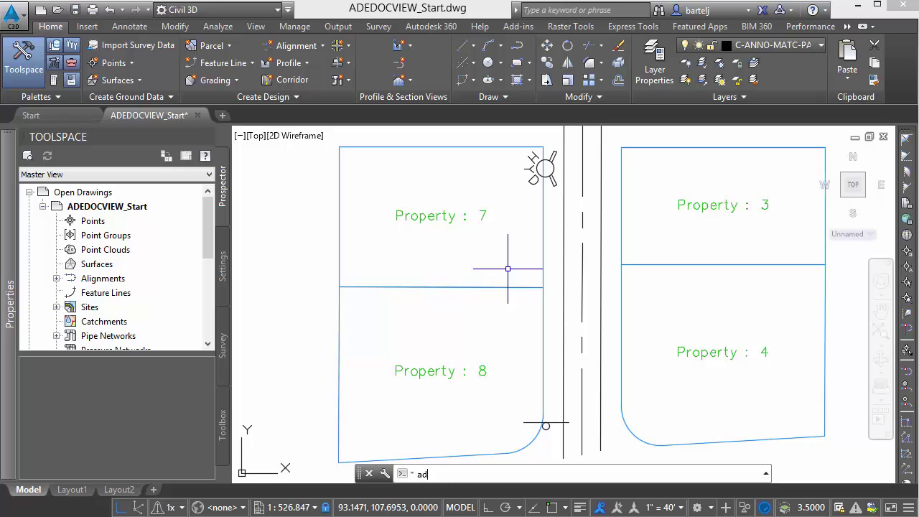
type("ed")
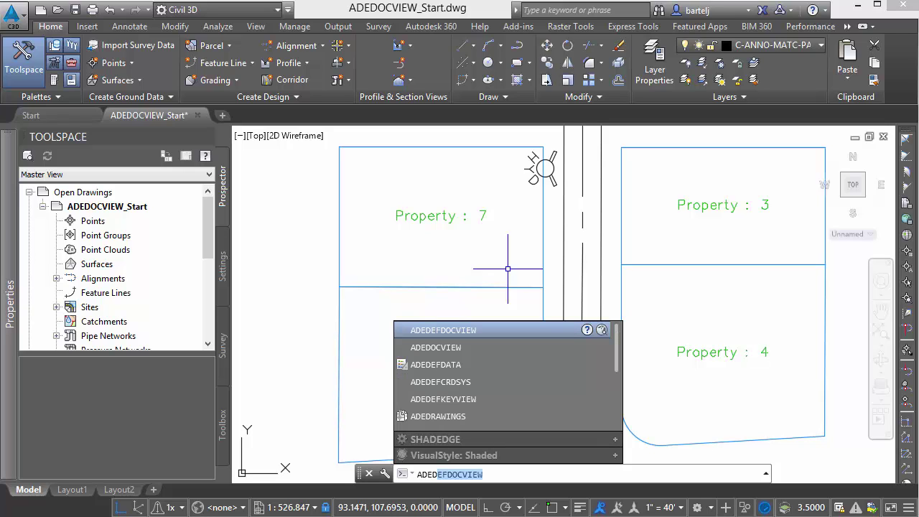
key("Return")
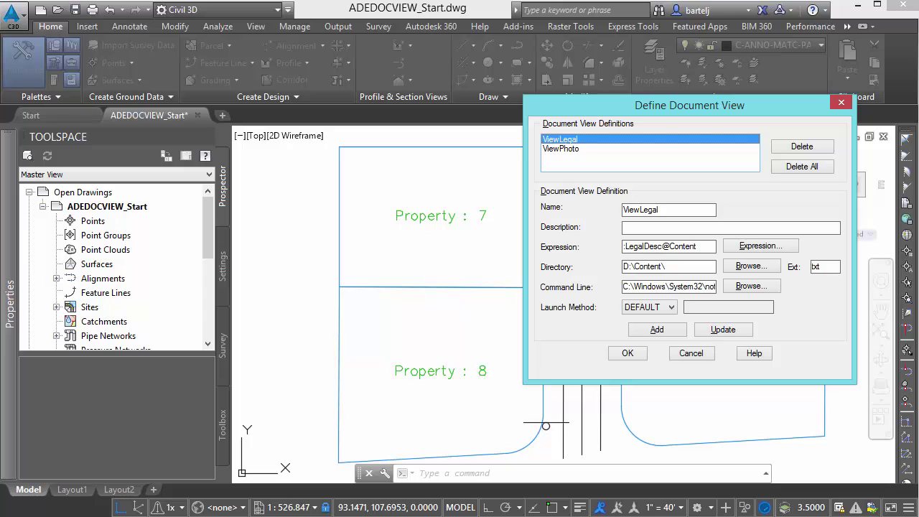
left_click(681, 355)
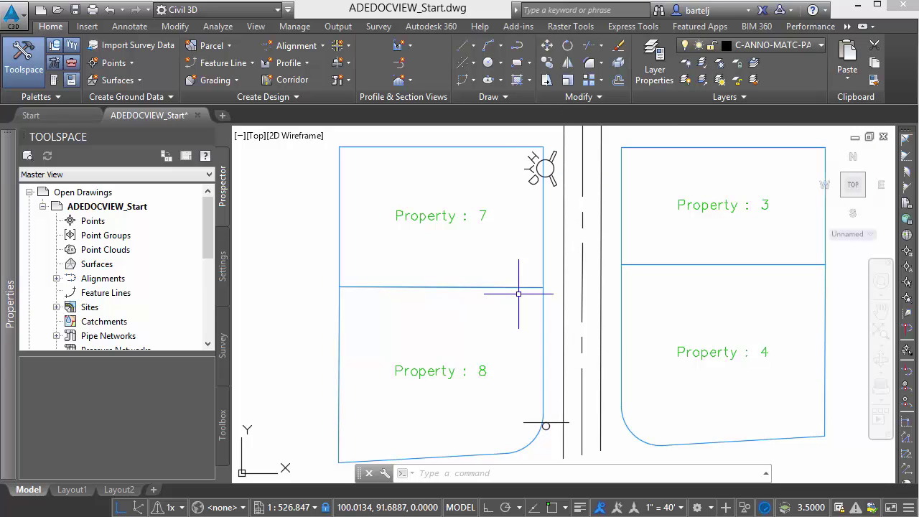
Run ADEDOCVIEW on the Property : 7 label, open its ViewLegal document, and close the text file after viewing
key("Up")
key("Up")
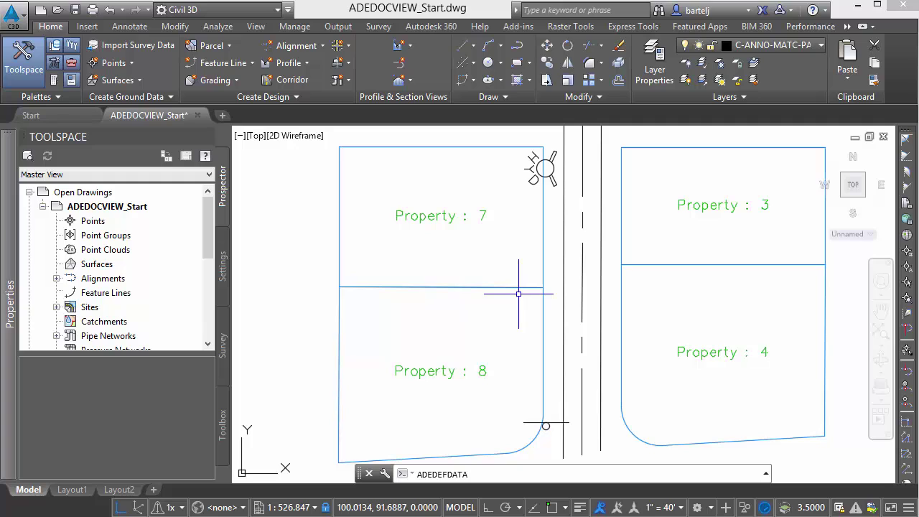
key("Up")
key("Return")
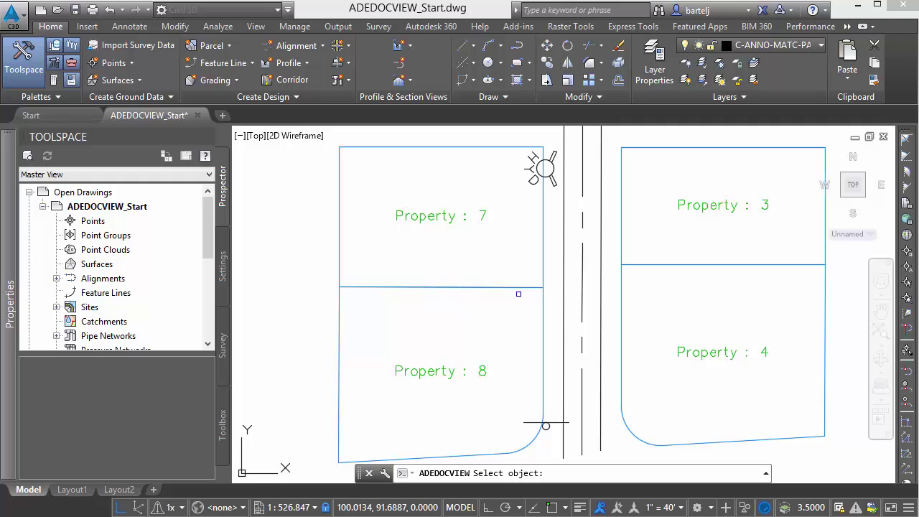
left_click(484, 215)
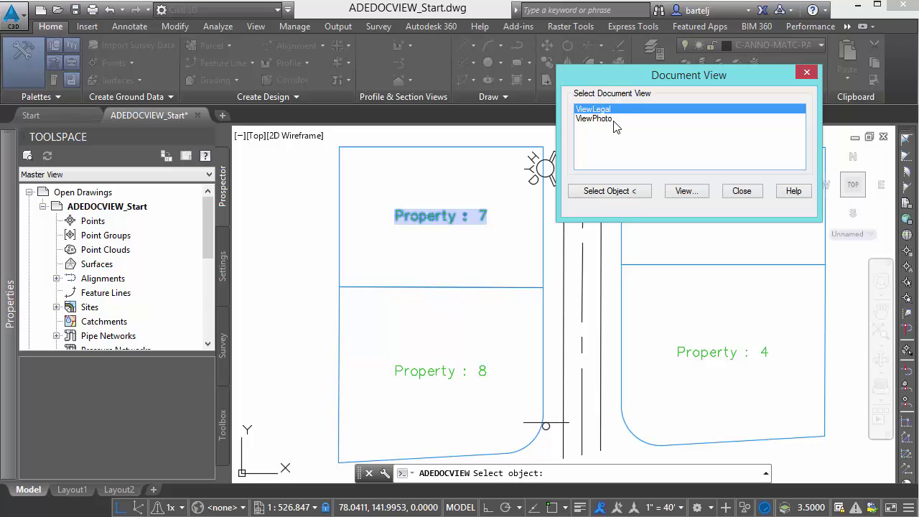
left_click(686, 191)
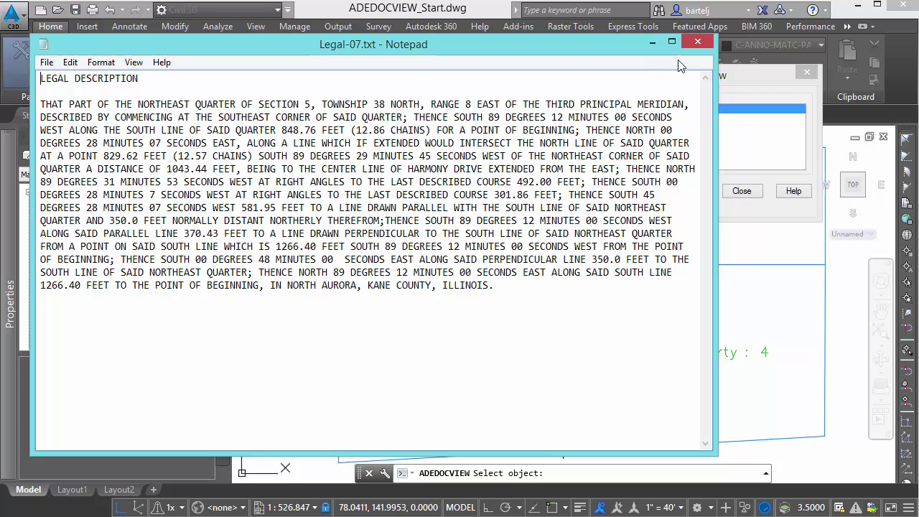
left_click(696, 42)
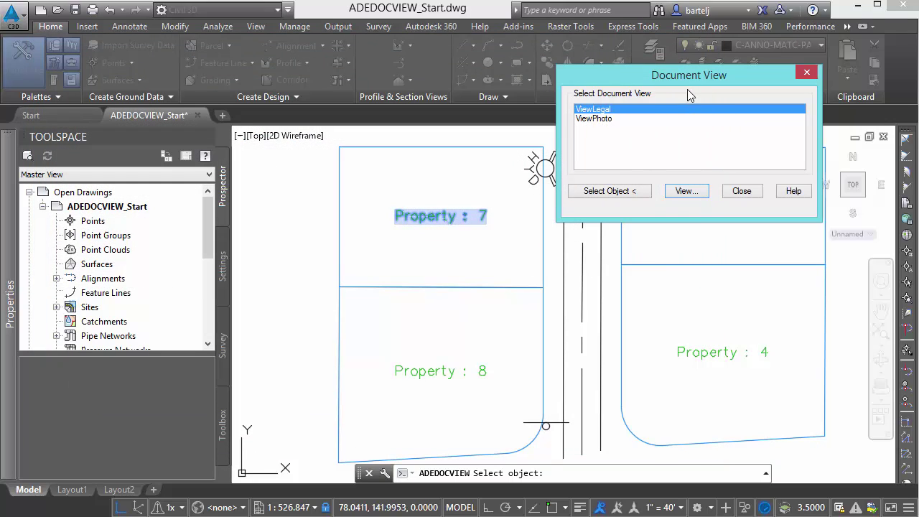
Open the ViewPhoto document for parcel 7, then close the photo and the document view dialog
left_click(596, 118)
left_click(694, 191)
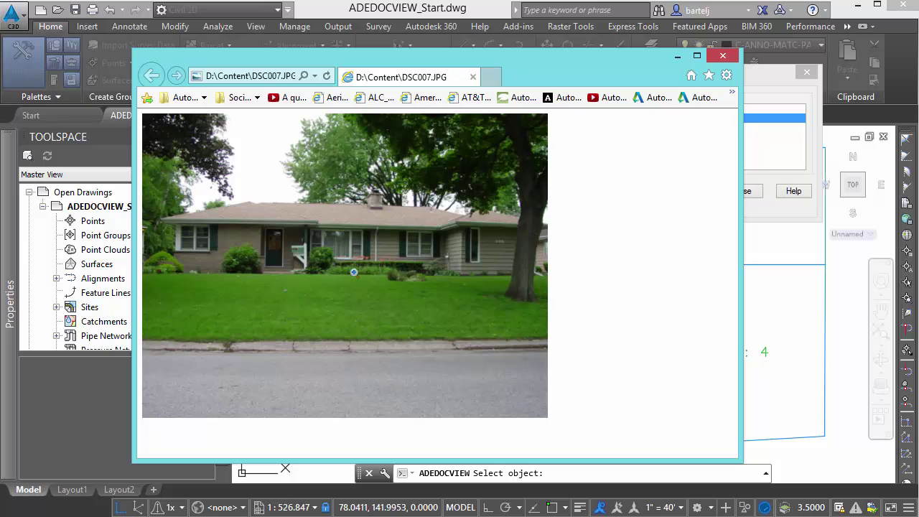
left_click(722, 55)
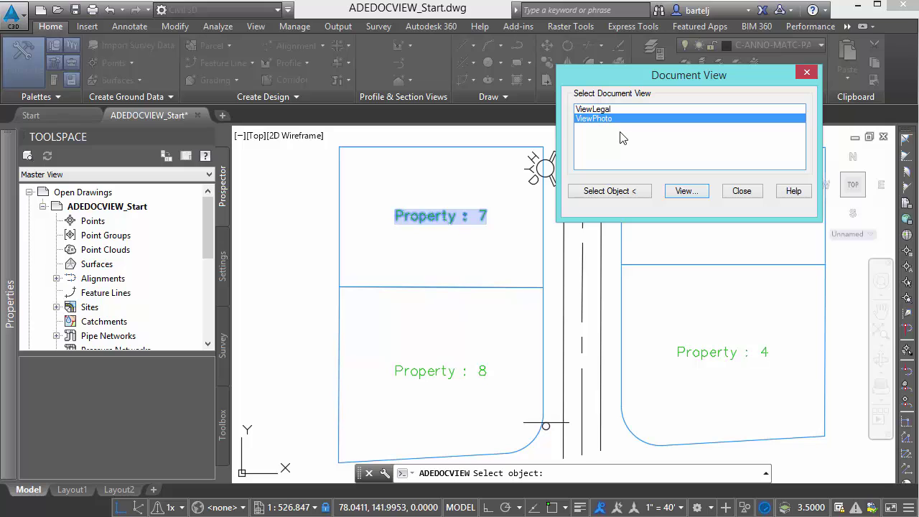
left_click(740, 192)
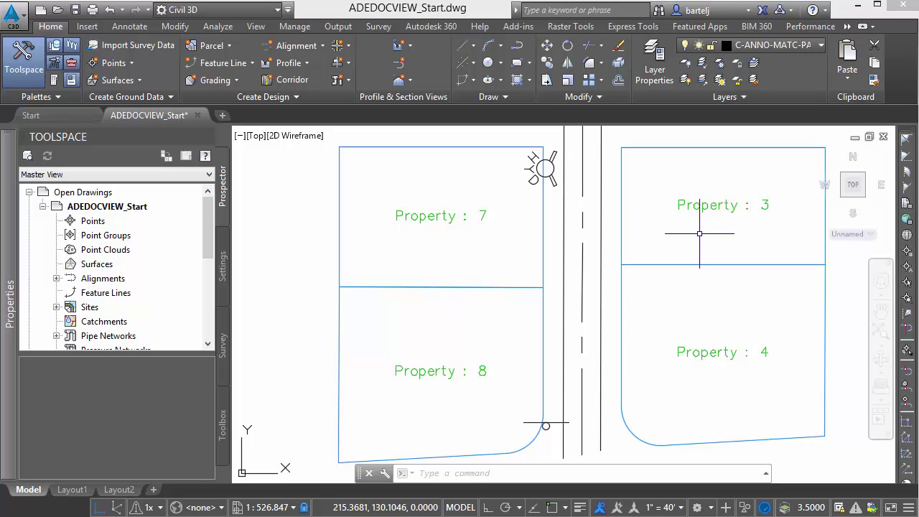